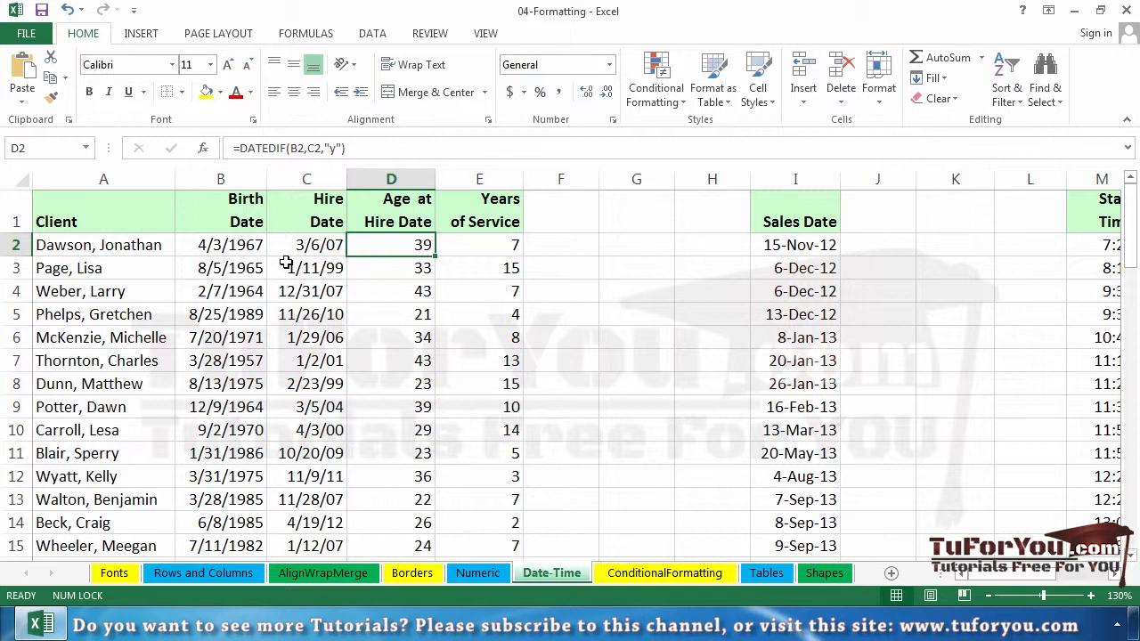
Step: Open the cell formatting options for the whole Hire Date column and choose the Date category
left_click(239, 249)
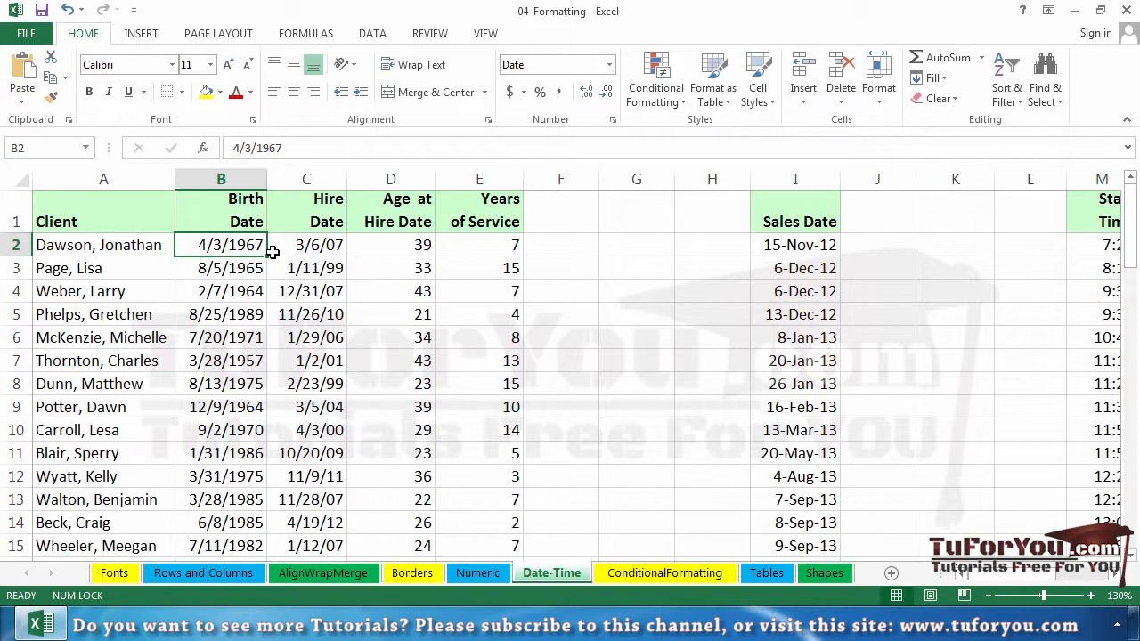
left_click(299, 171)
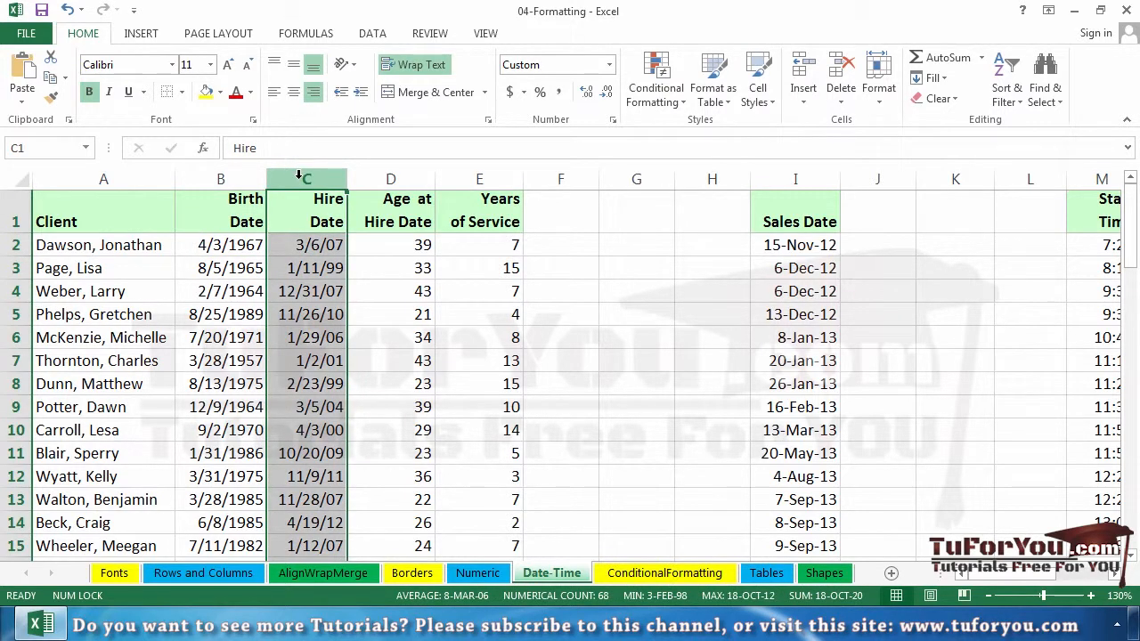
right_click(298, 175)
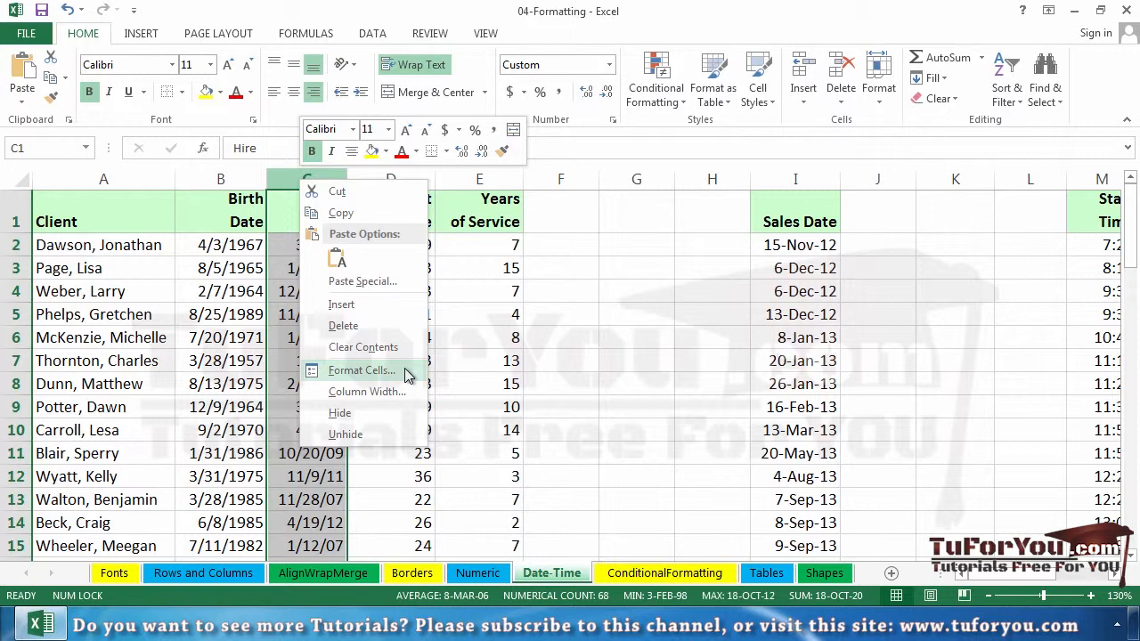
left_click(361, 370)
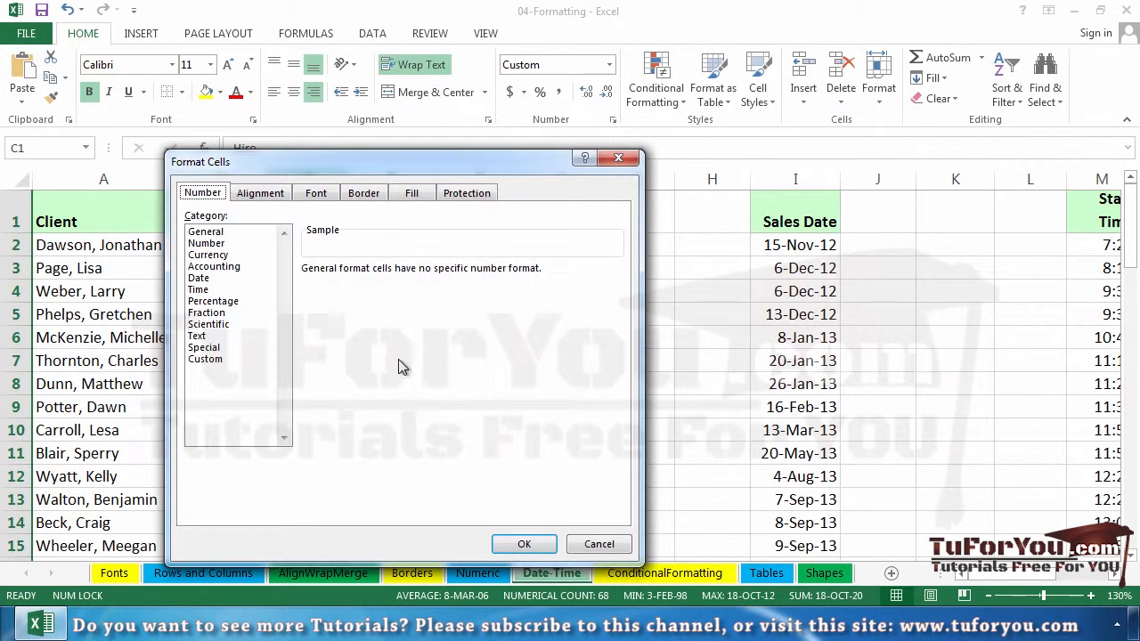
left_click_drag(345, 163, 578, 177)
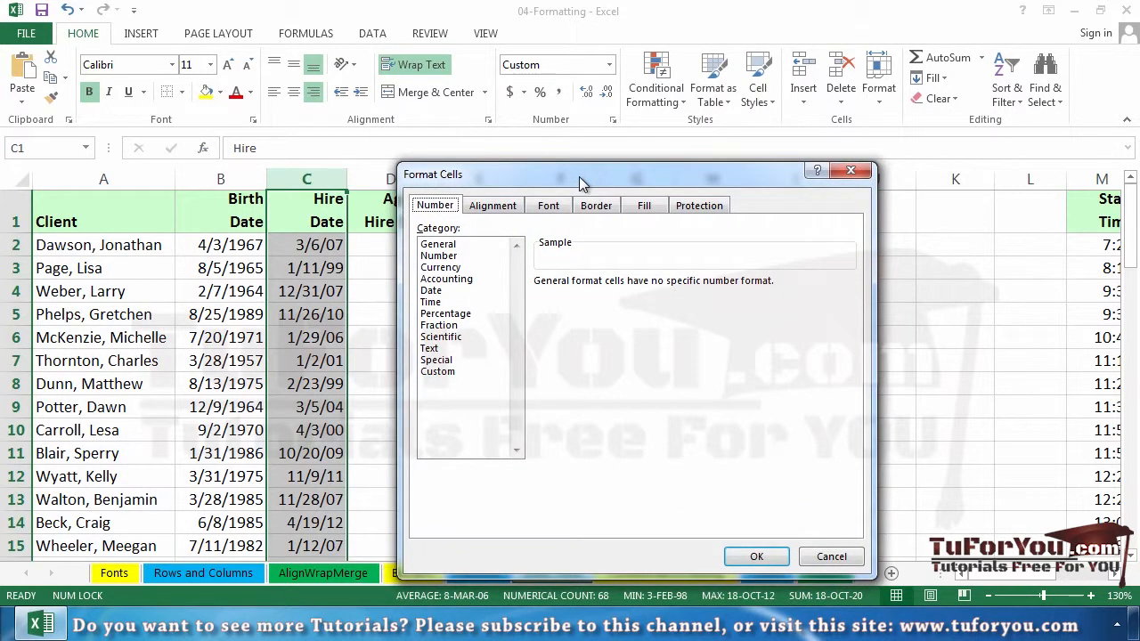
left_click(467, 292)
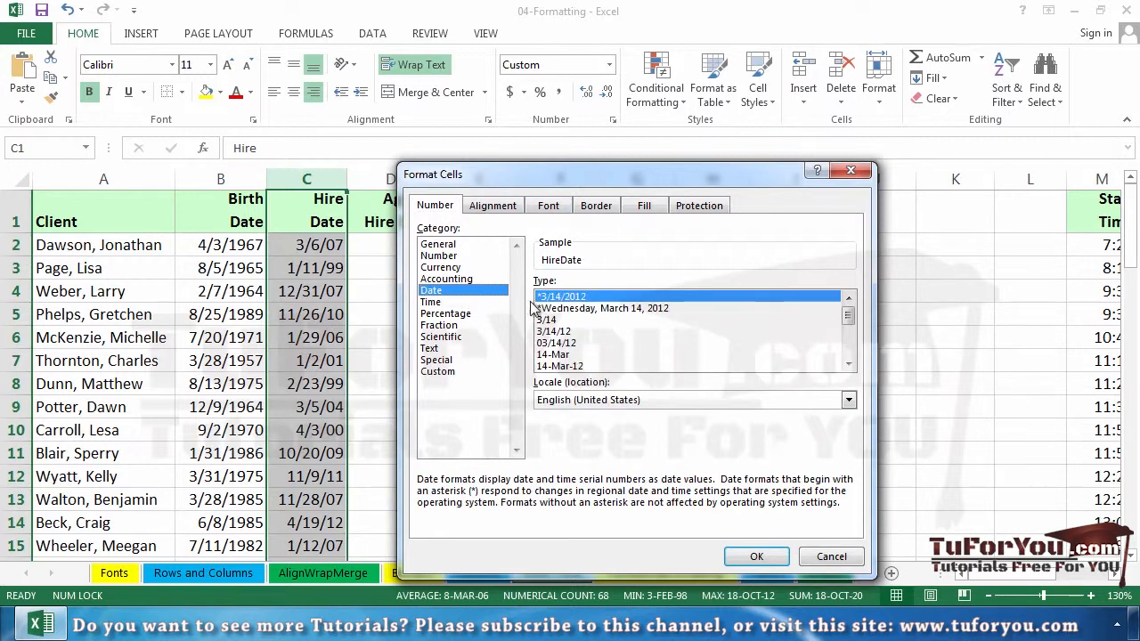
Step: Apply the "March 14, 2012" date type to the Hire Date column and select its first date in C2
left_click(555, 320)
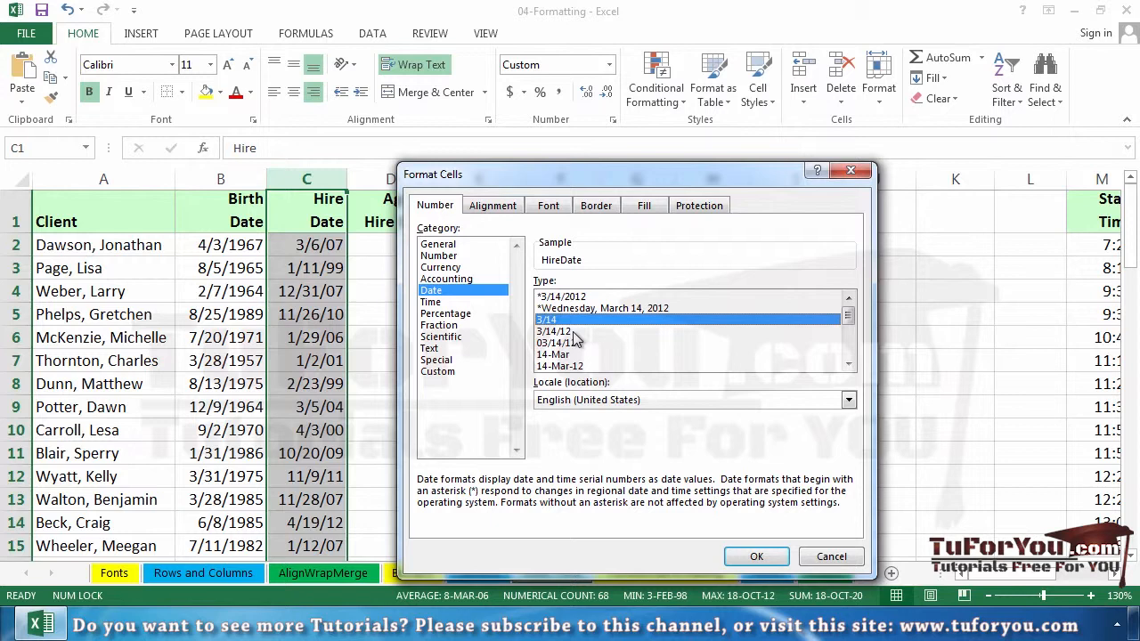
left_click(572, 332)
left_click(584, 340)
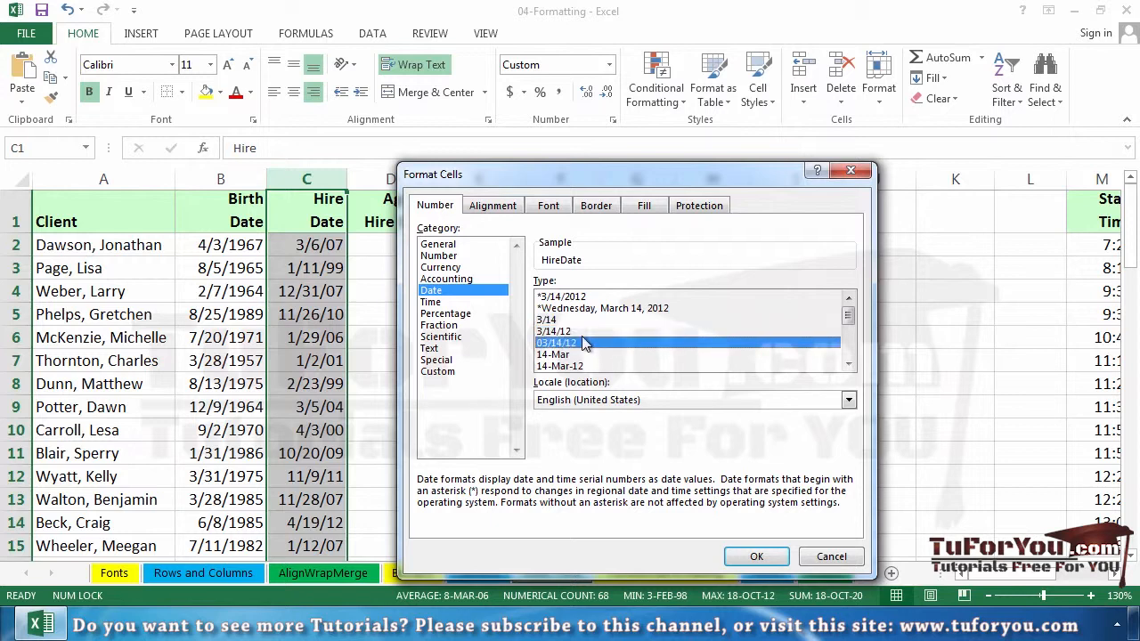
left_click(586, 355)
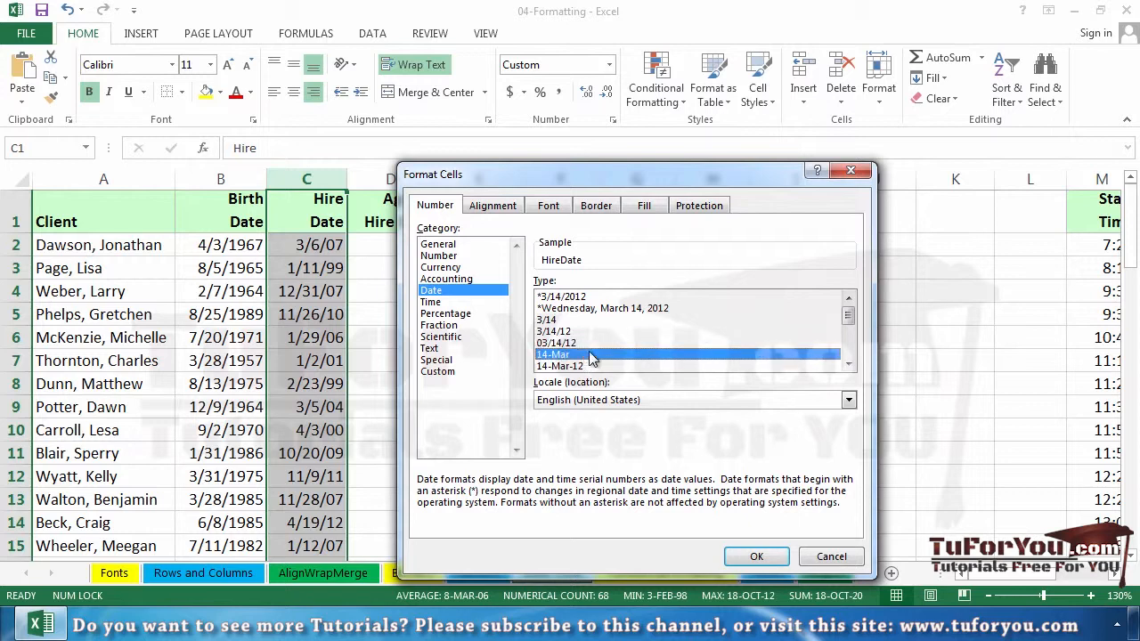
scroll(592, 361, "down", 1)
scroll(602, 360, "down", 2)
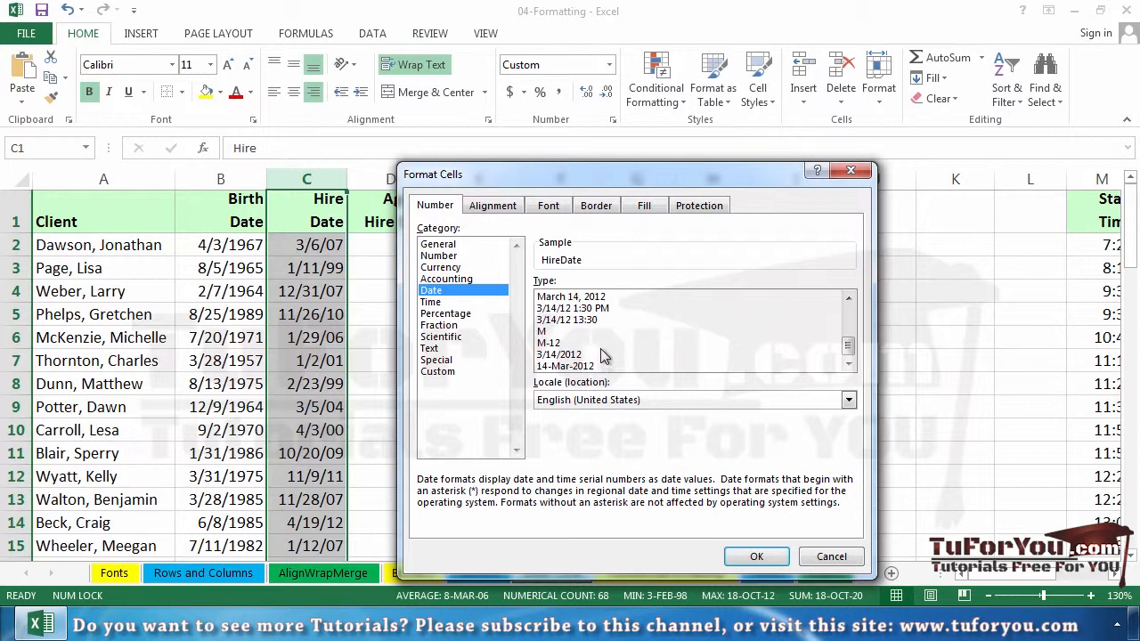
left_click(577, 309)
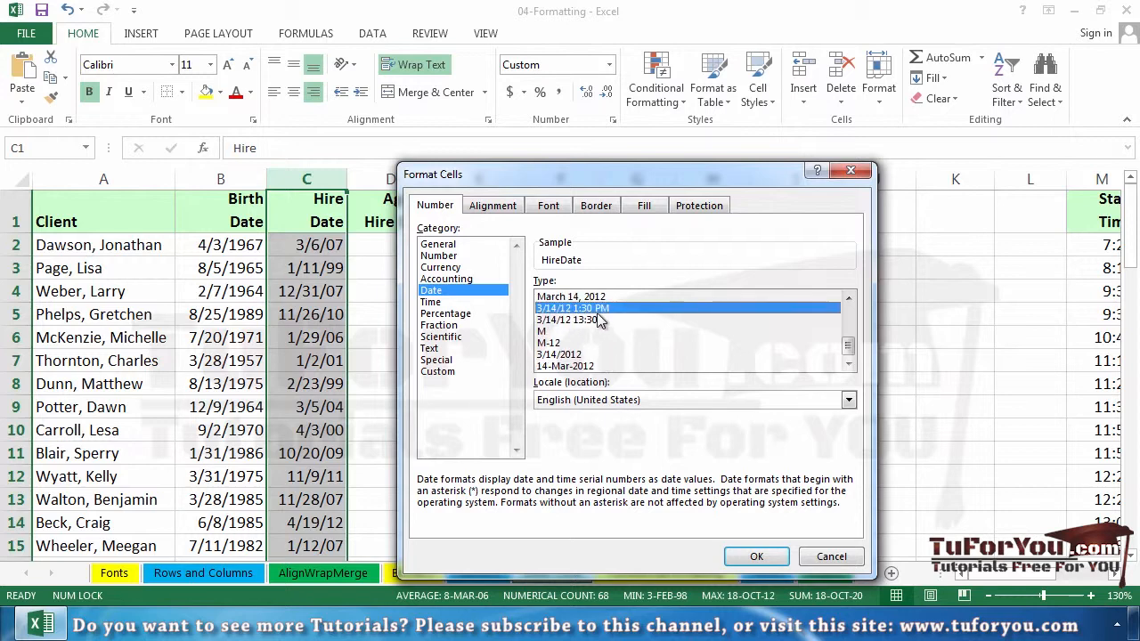
left_click(600, 298)
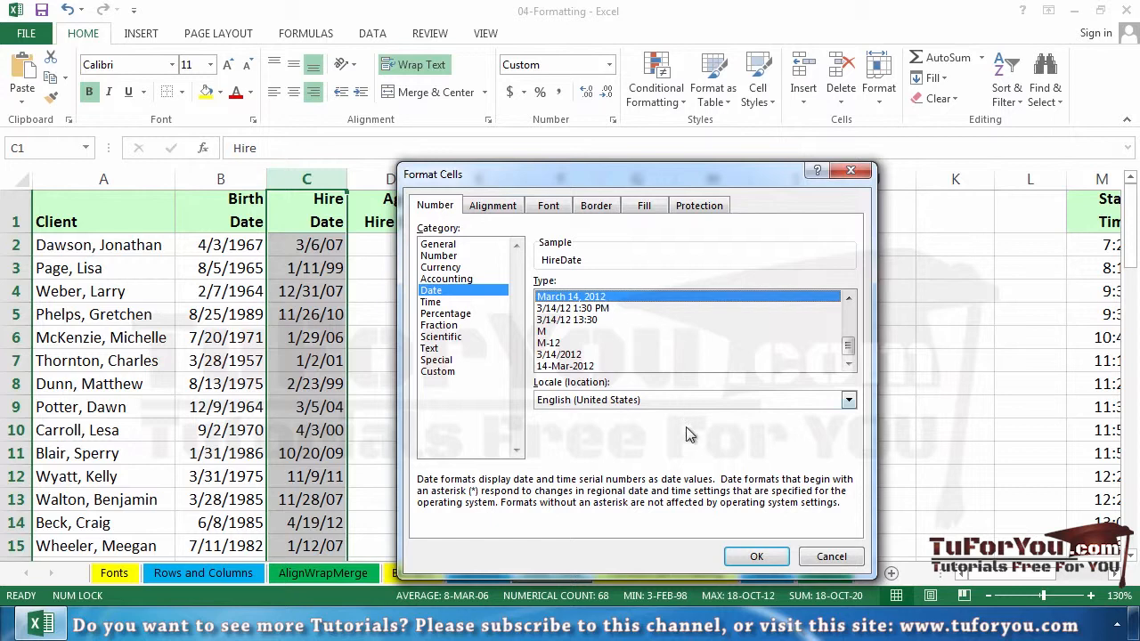
left_click(756, 558)
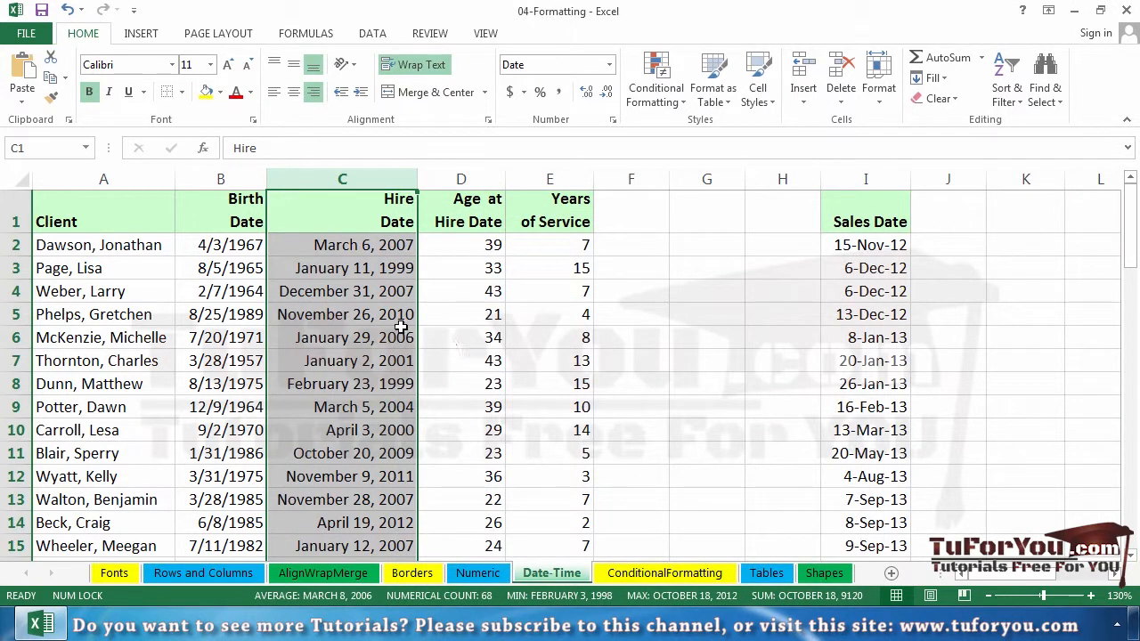
left_click(383, 252)
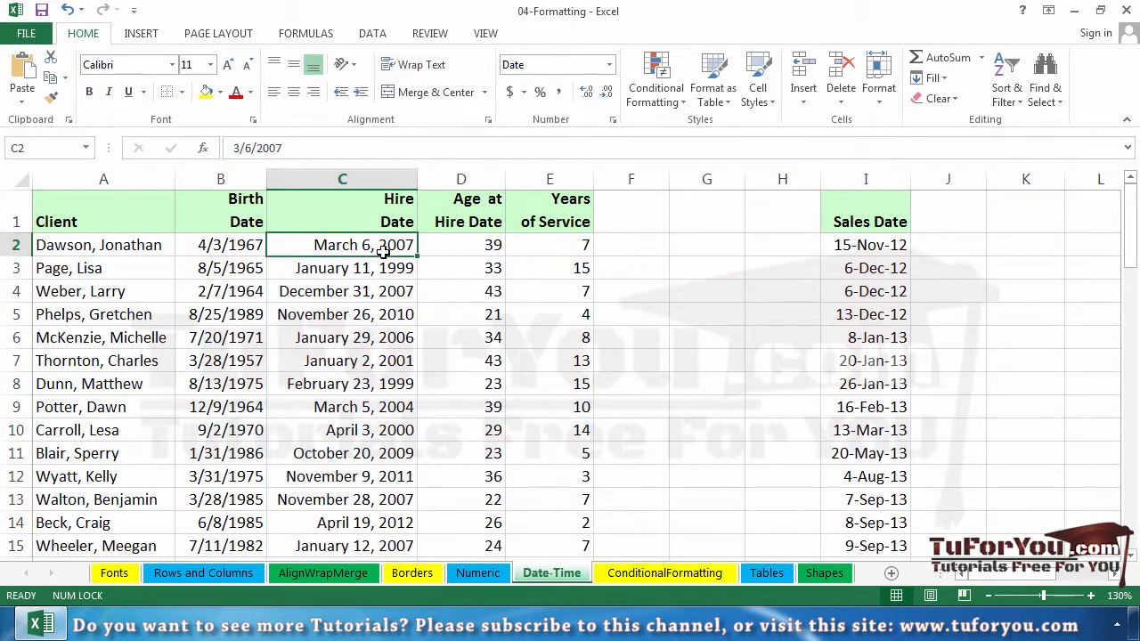
Step: Open the Hire Date column's cell formatting again and switch its number format to the Custom category
left_click(386, 175)
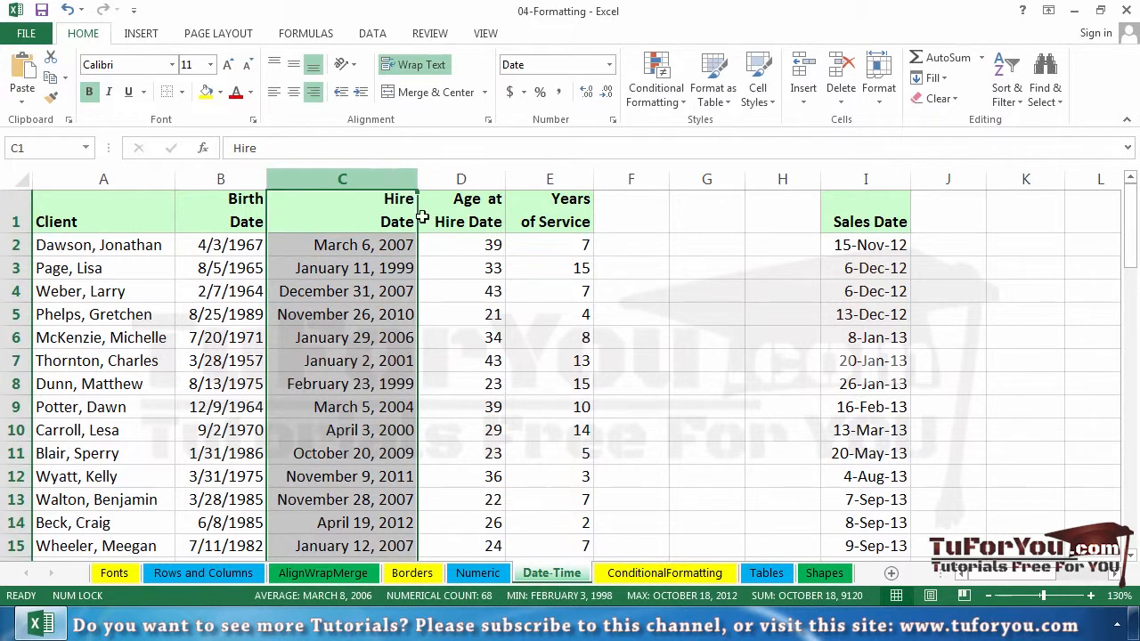
right_click(382, 181)
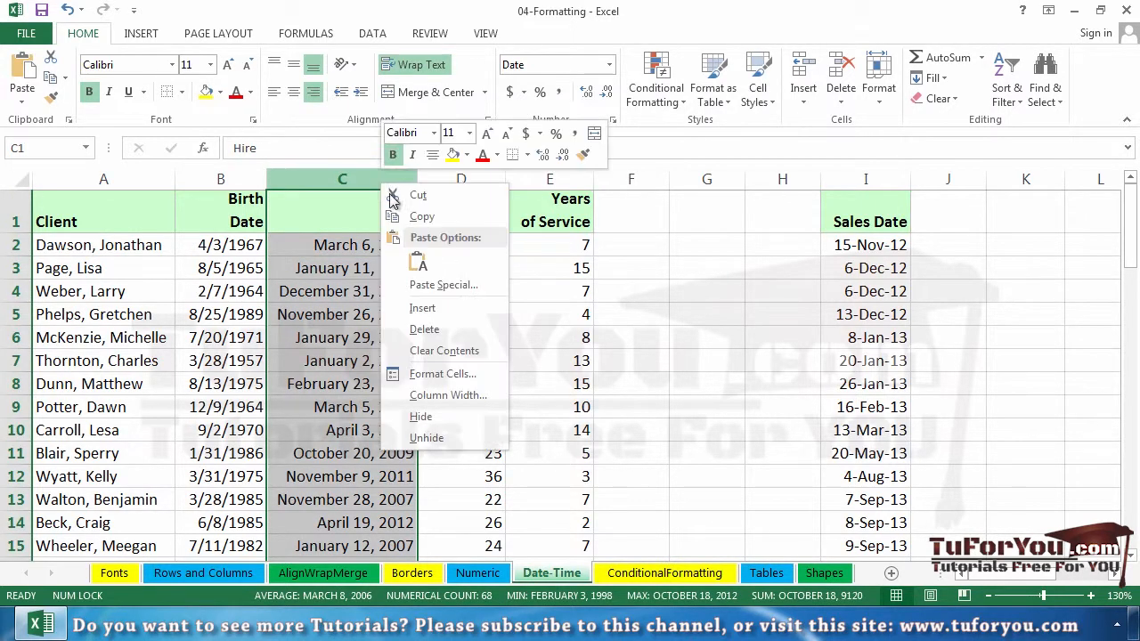
left_click(486, 374)
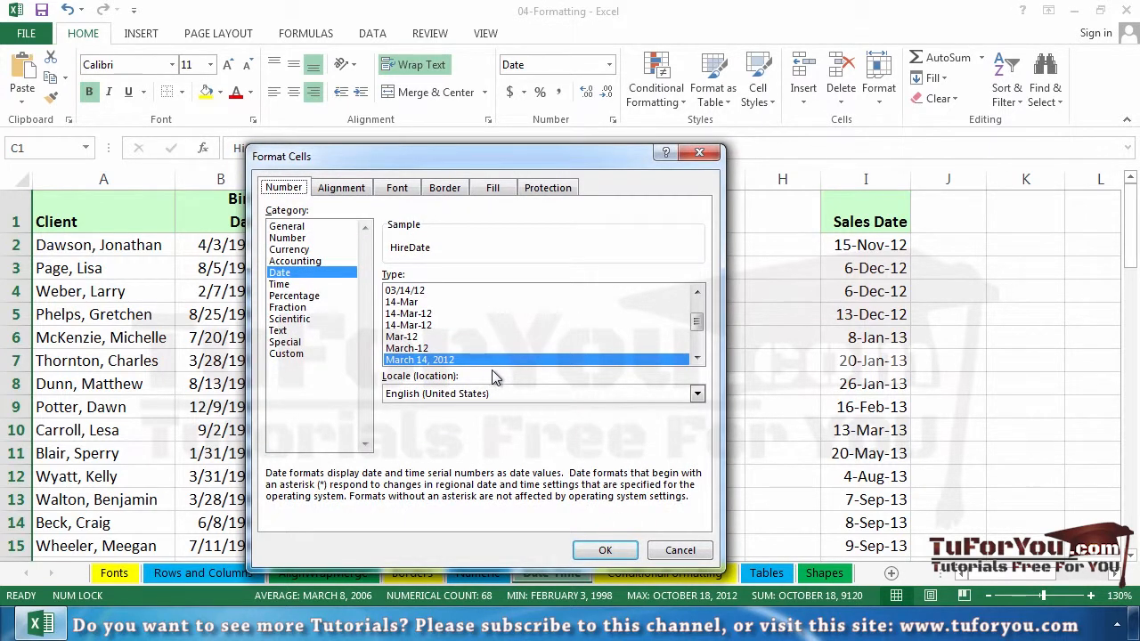
left_click(298, 355)
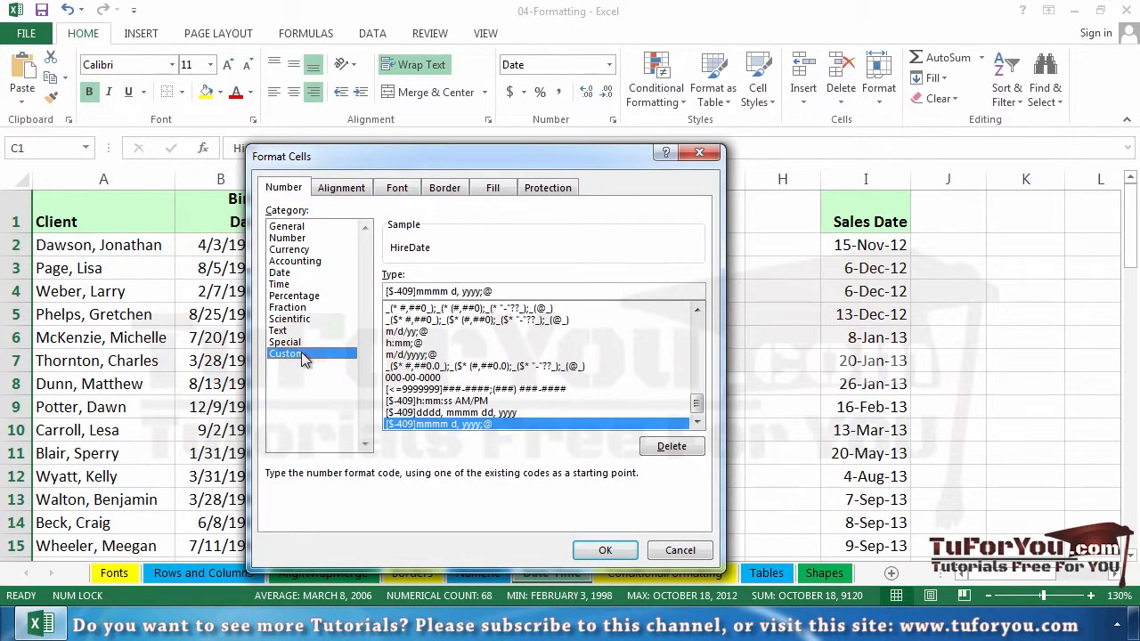
left_click(295, 275)
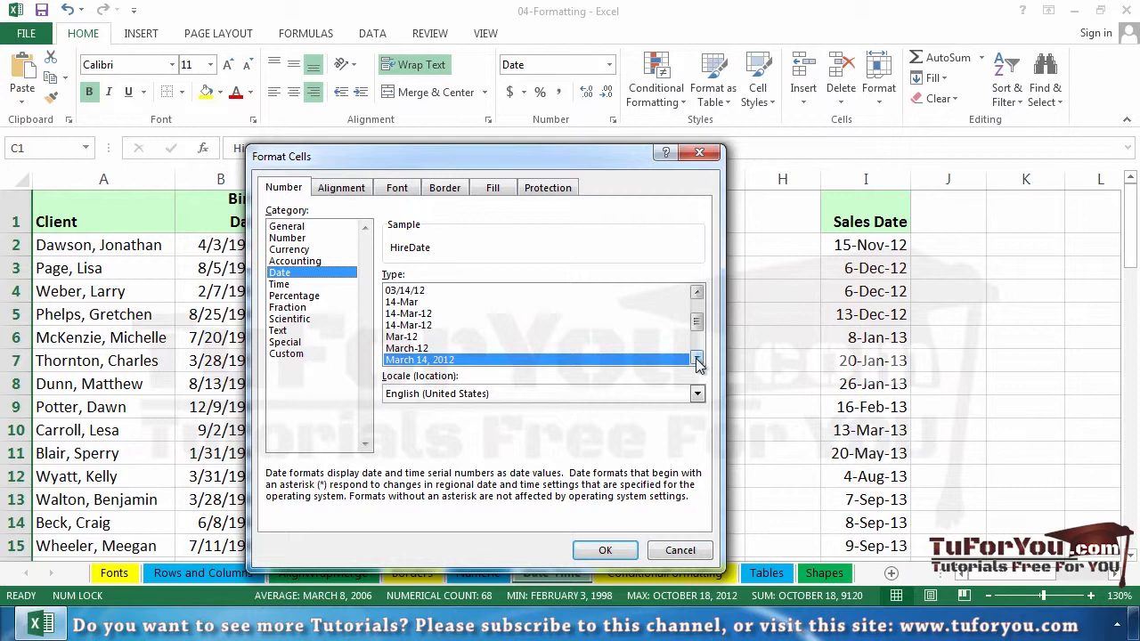
left_click(302, 356)
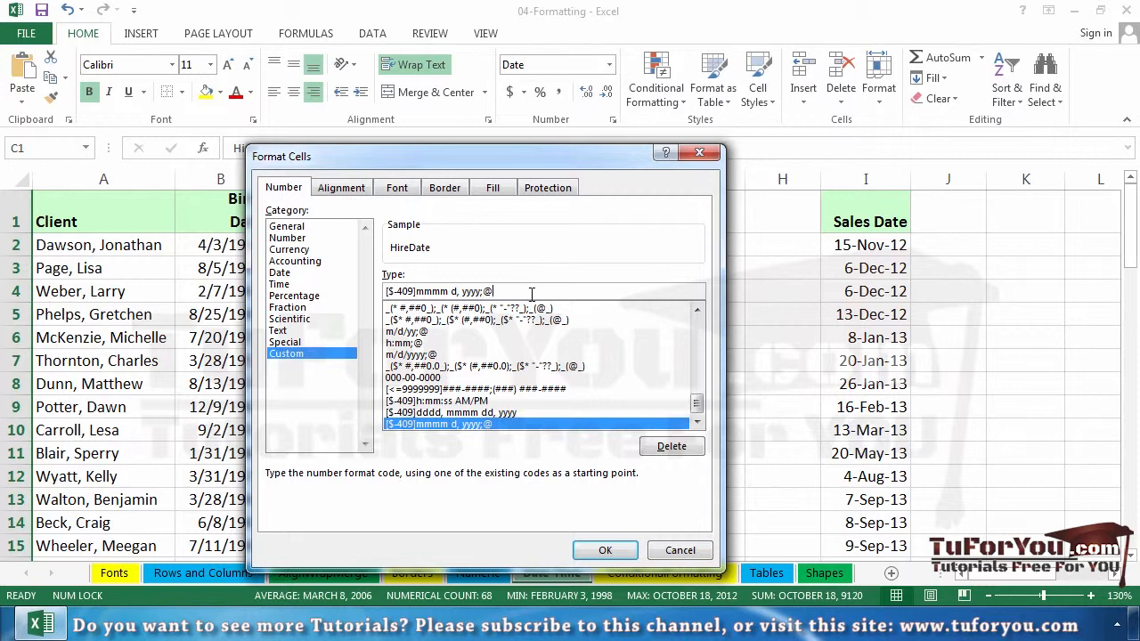
Step: Edit the custom format code to "dddd, mmmm d, yyyy" and apply it to the Hire Date column
key("BackSpace")
key("BackSpace")
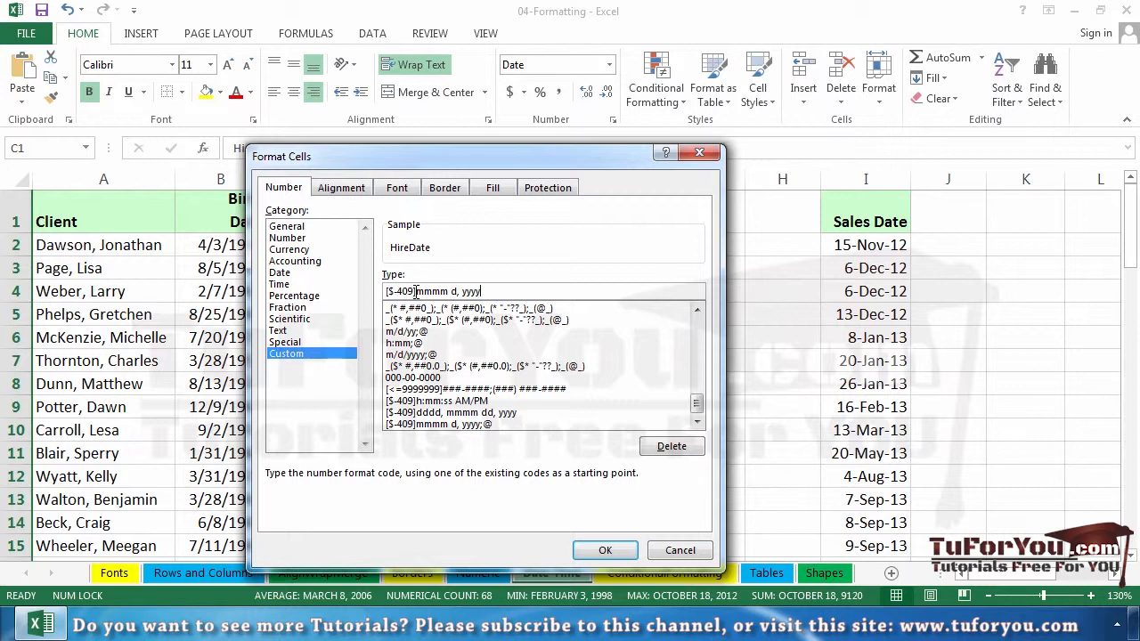
left_click(415, 292)
key("BackSpace")
key("BackSpace")
key("BackSpace")
key("BackSpace")
key("BackSpace")
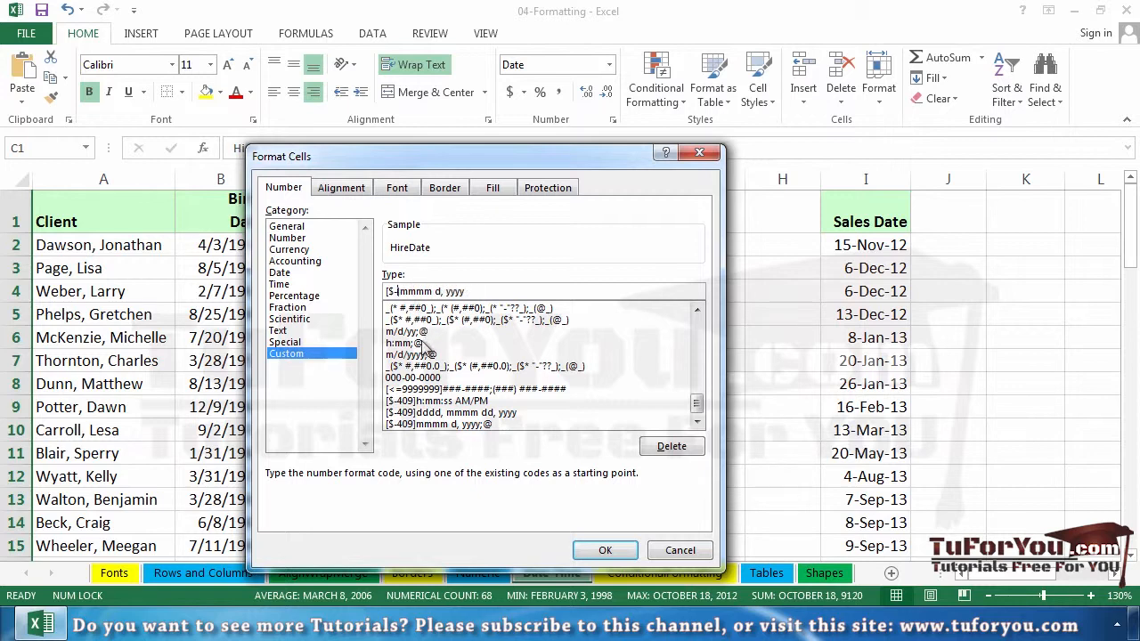
key("BackSpace")
key("BackSpace")
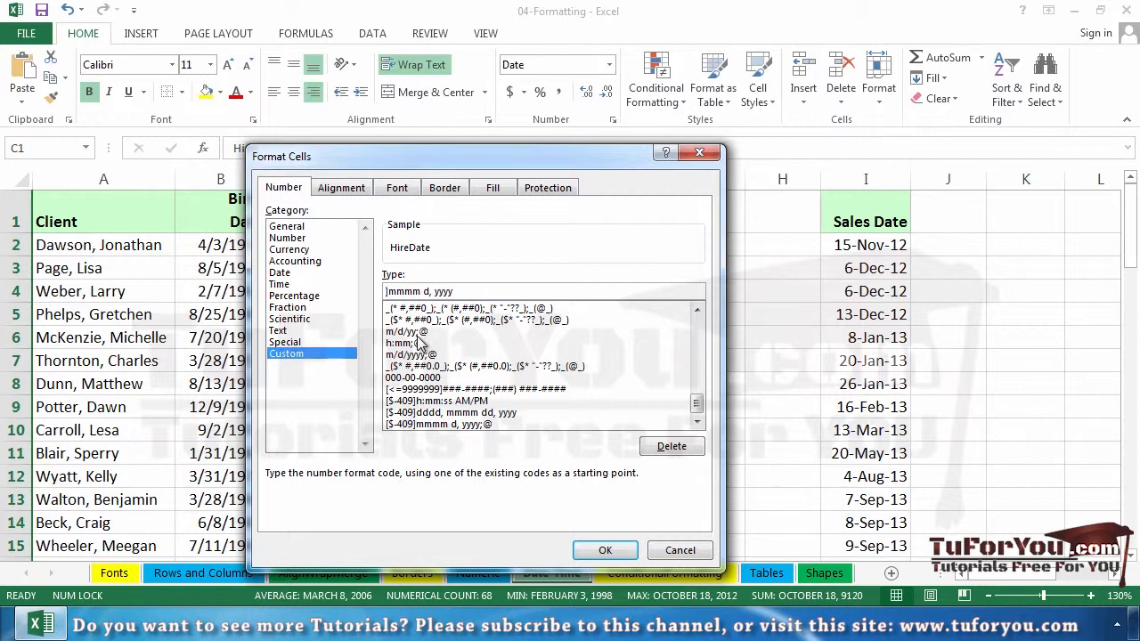
type("dddd,")
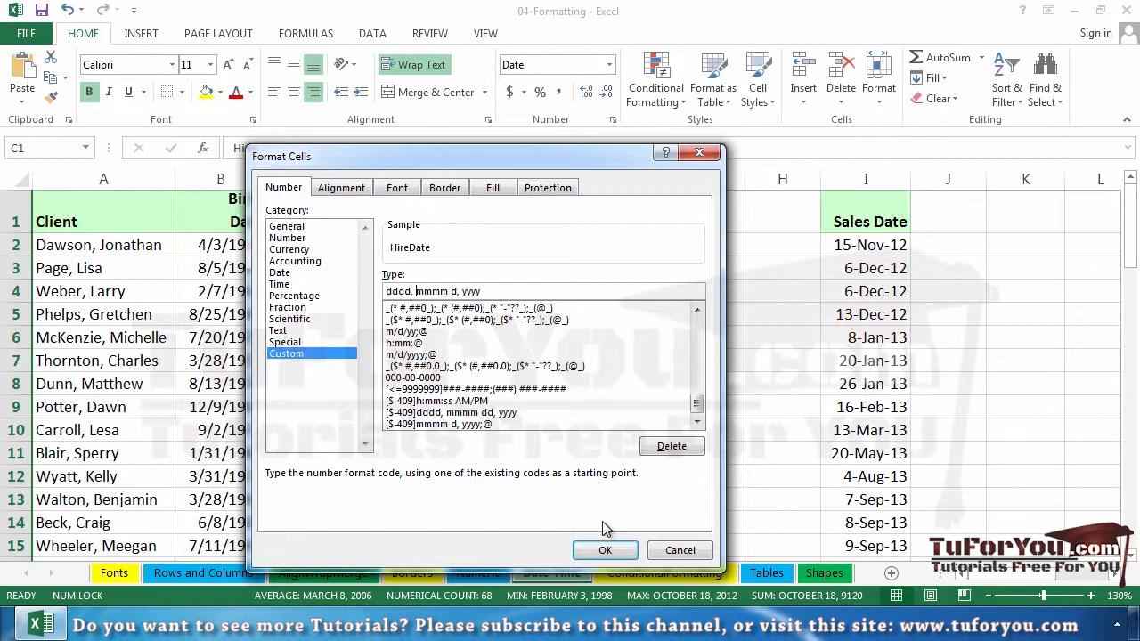
left_click(605, 552)
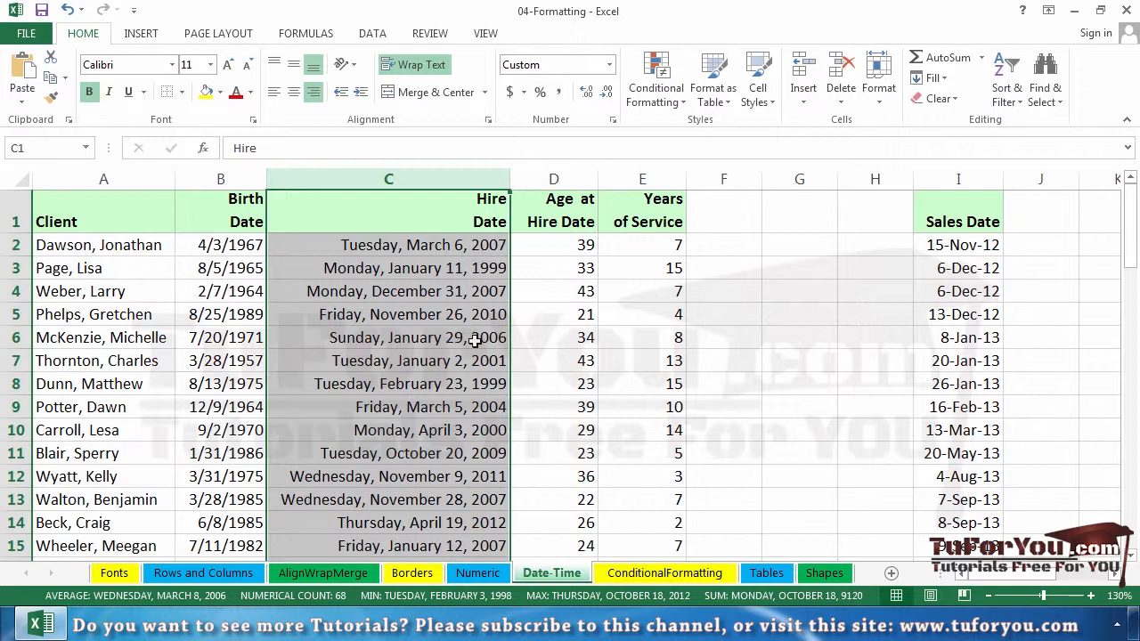
Step: Give the Birth Date column the same day-month-year date format as the Sales Date column, in the style of 15-Nov-12
left_click(947, 245)
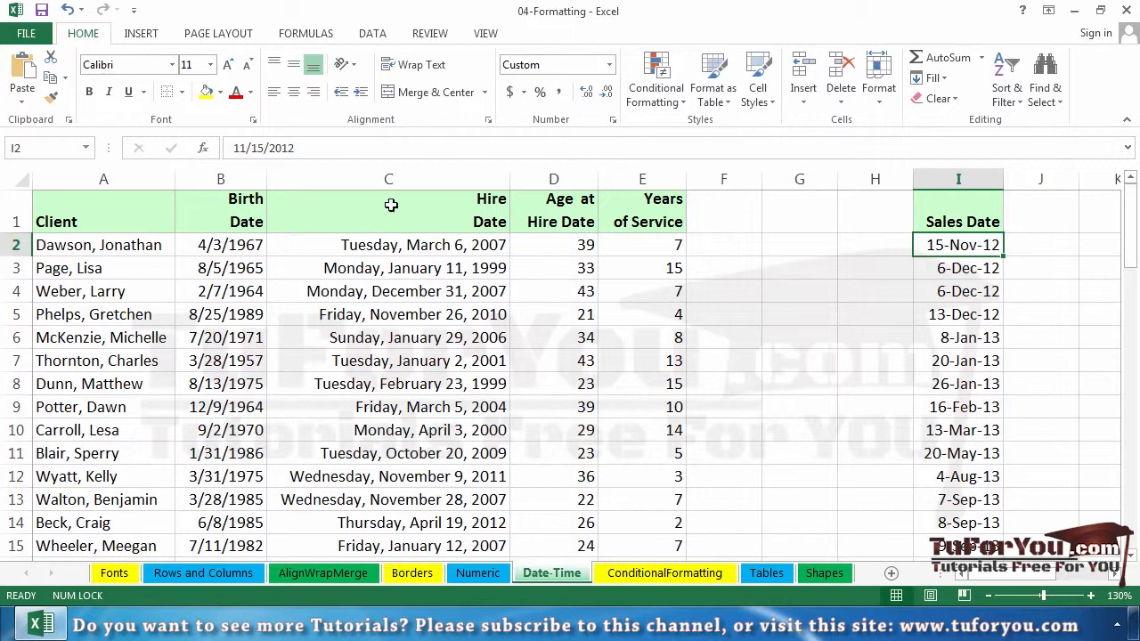
left_click(229, 179)
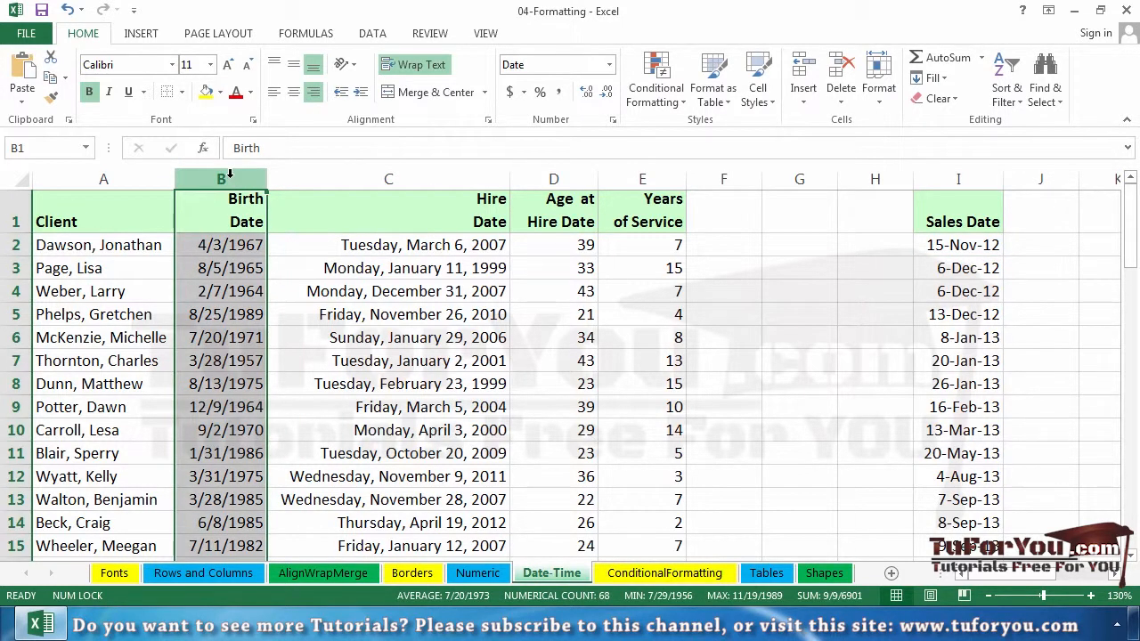
key("ctrl+shift+numbersign")
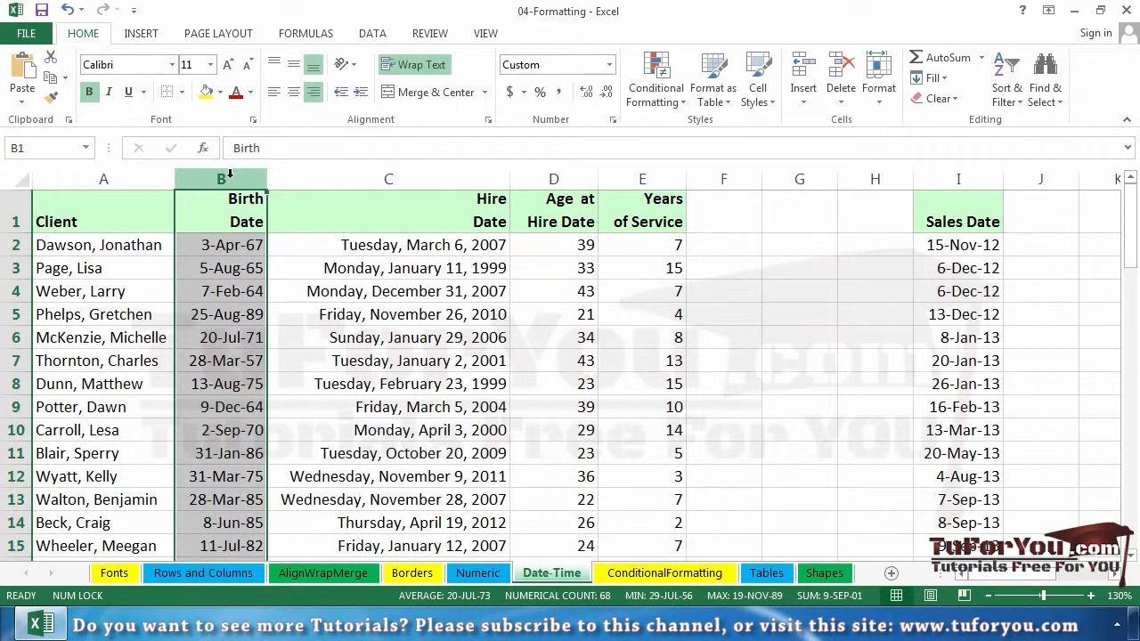
key("ctrl+z")
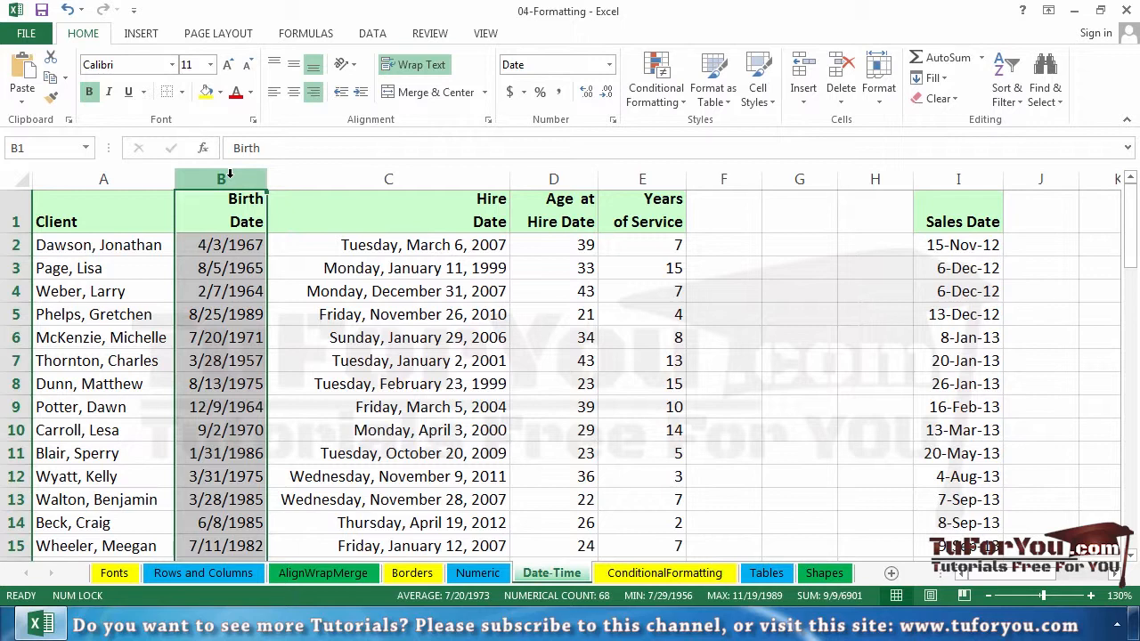
key("ctrl+shift+3")
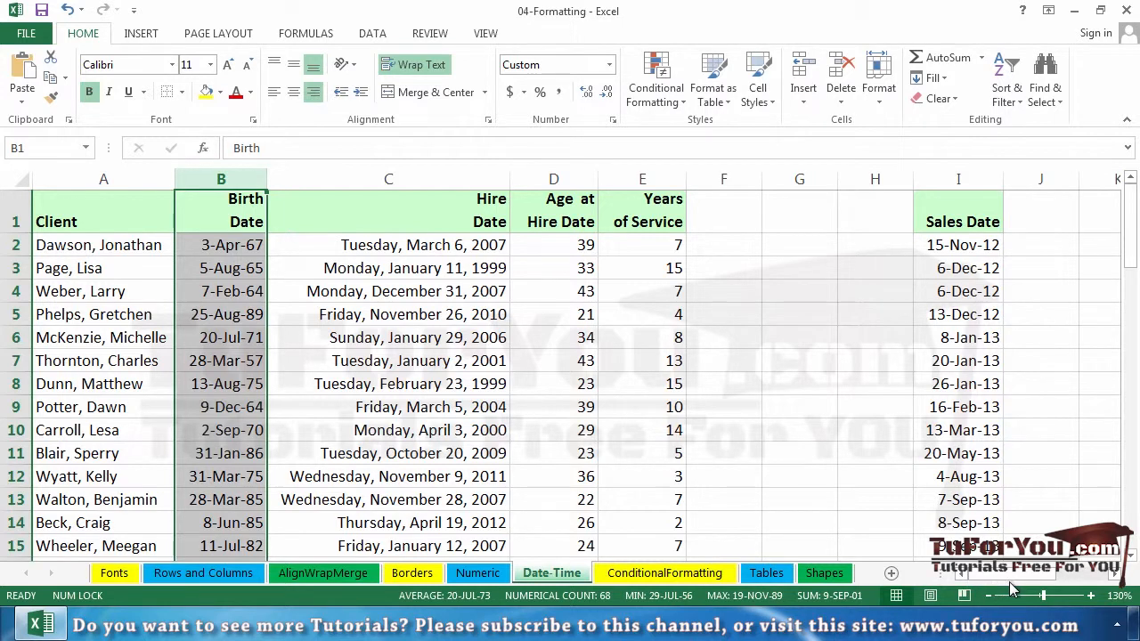
Step: Apply the "1:30 PM" time type to the Start Time and End Time values in M2:N23
left_click_drag(1009, 582, 1032, 574)
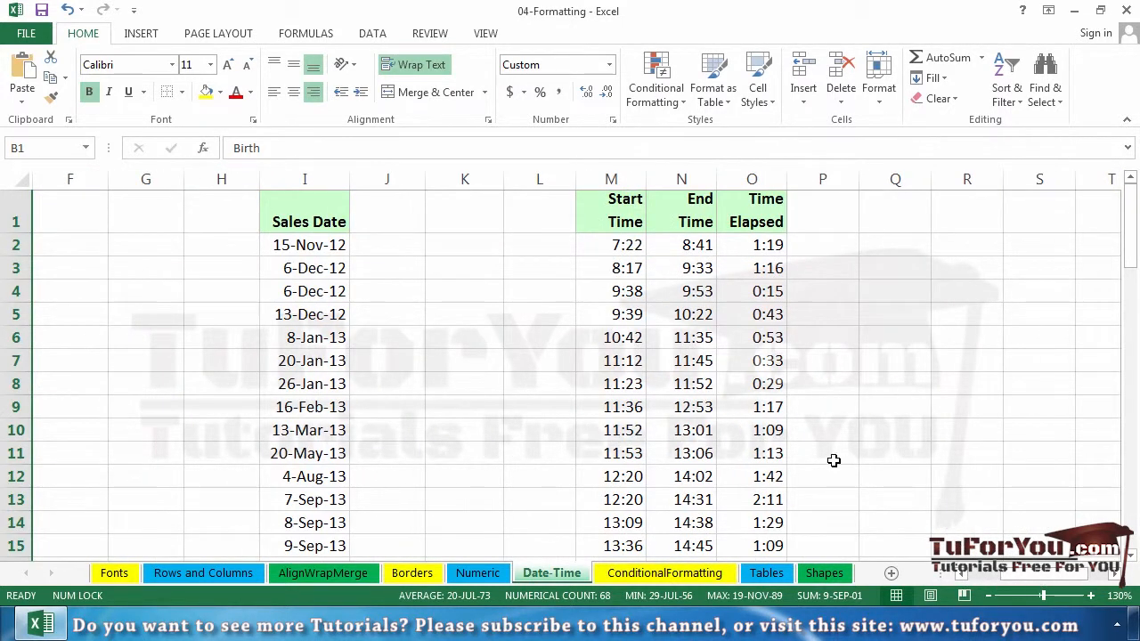
scroll(829, 468, "down", 4)
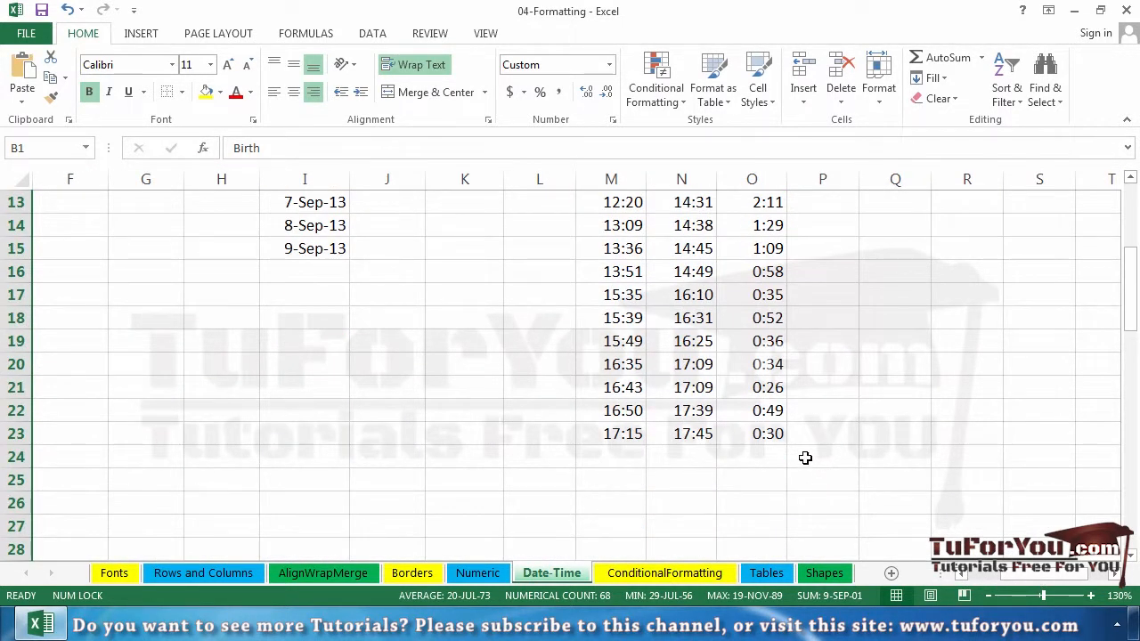
left_click_drag(634, 432, 683, 248)
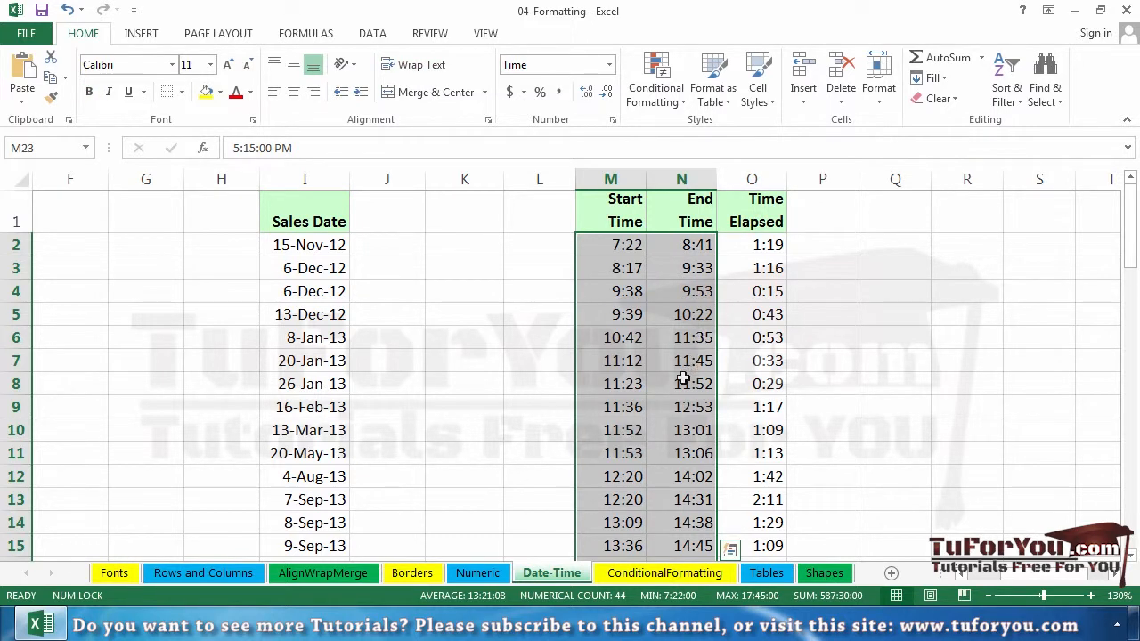
right_click(622, 341)
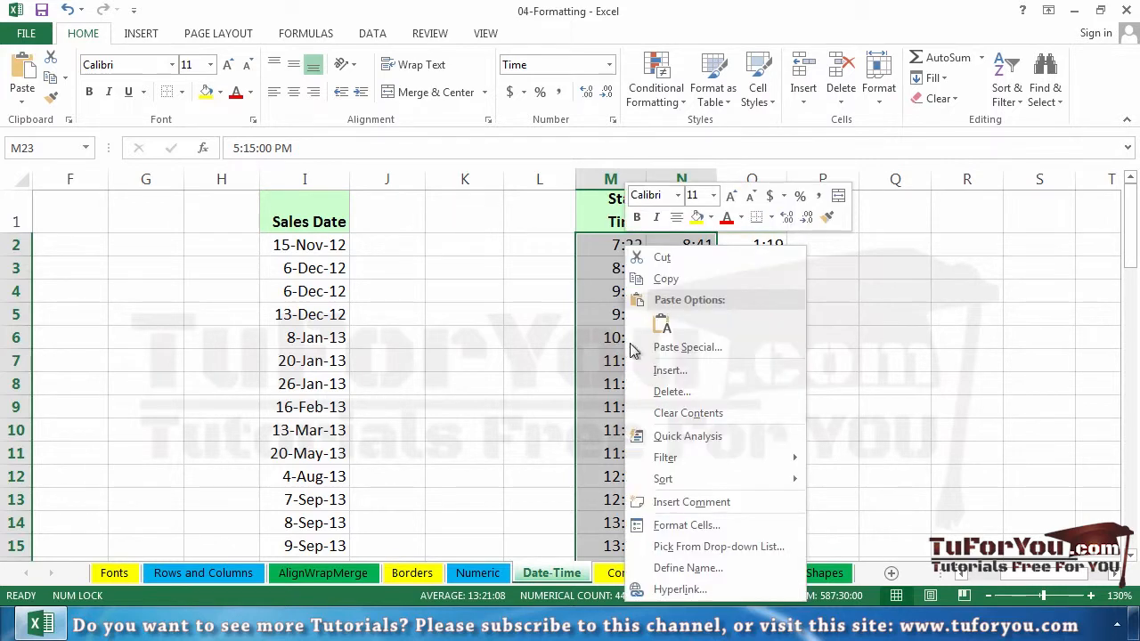
left_click(734, 527)
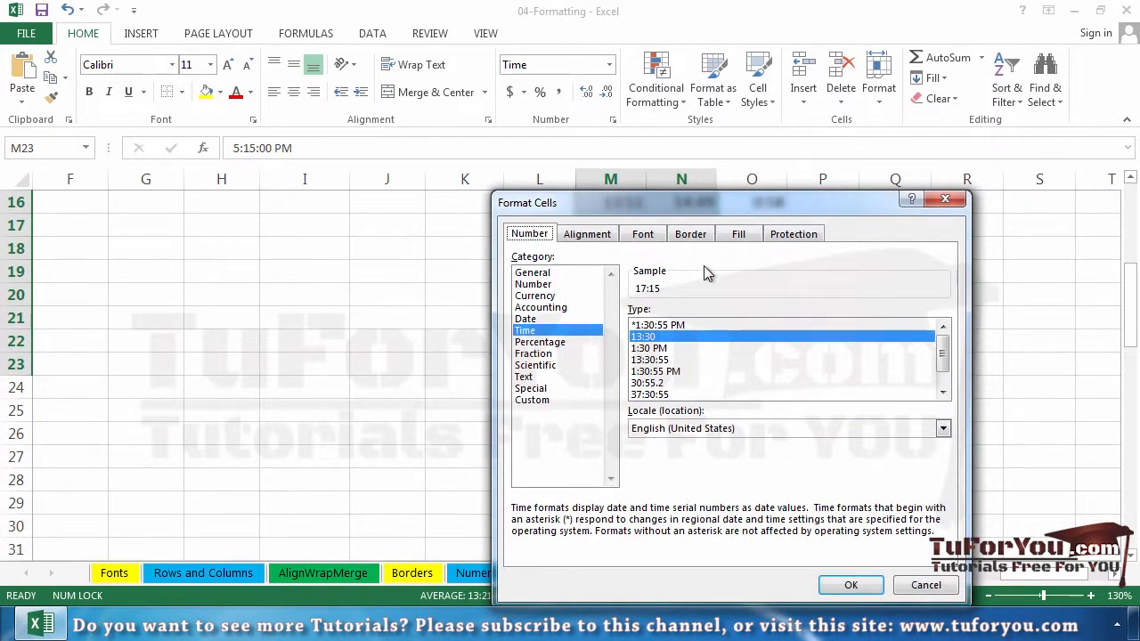
left_click_drag(774, 212, 336, 127)
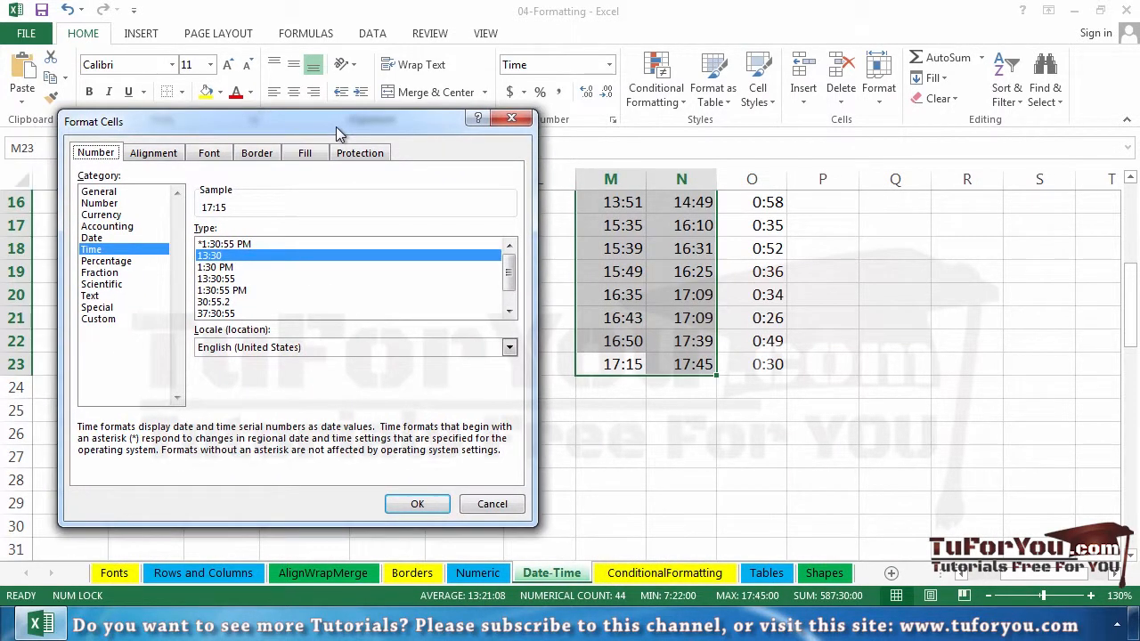
left_click(218, 269)
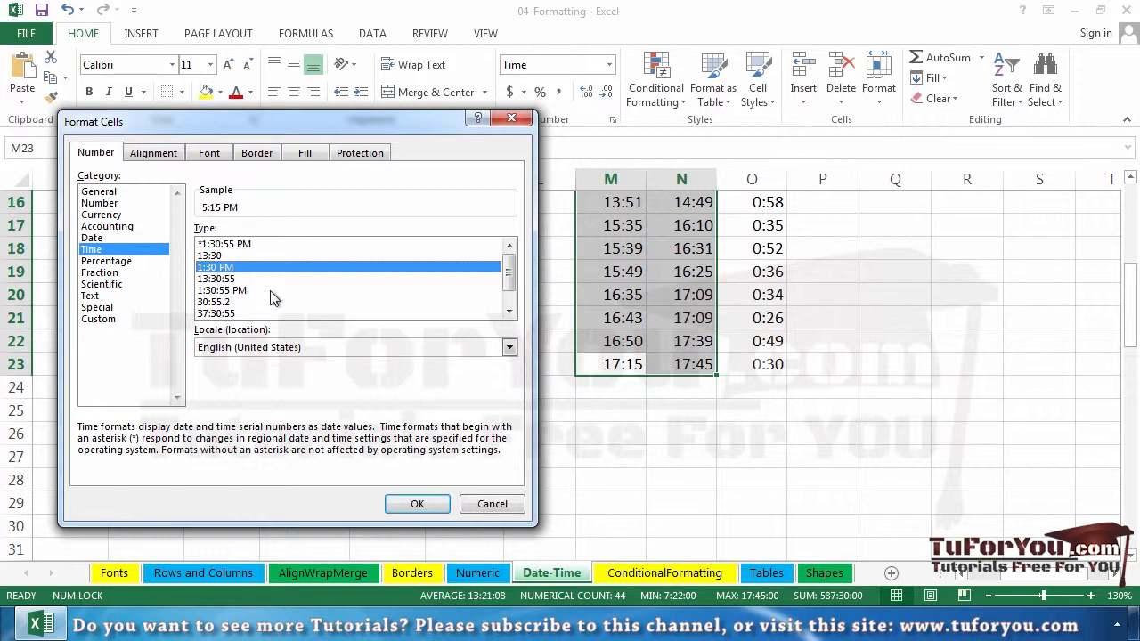
left_click(431, 505)
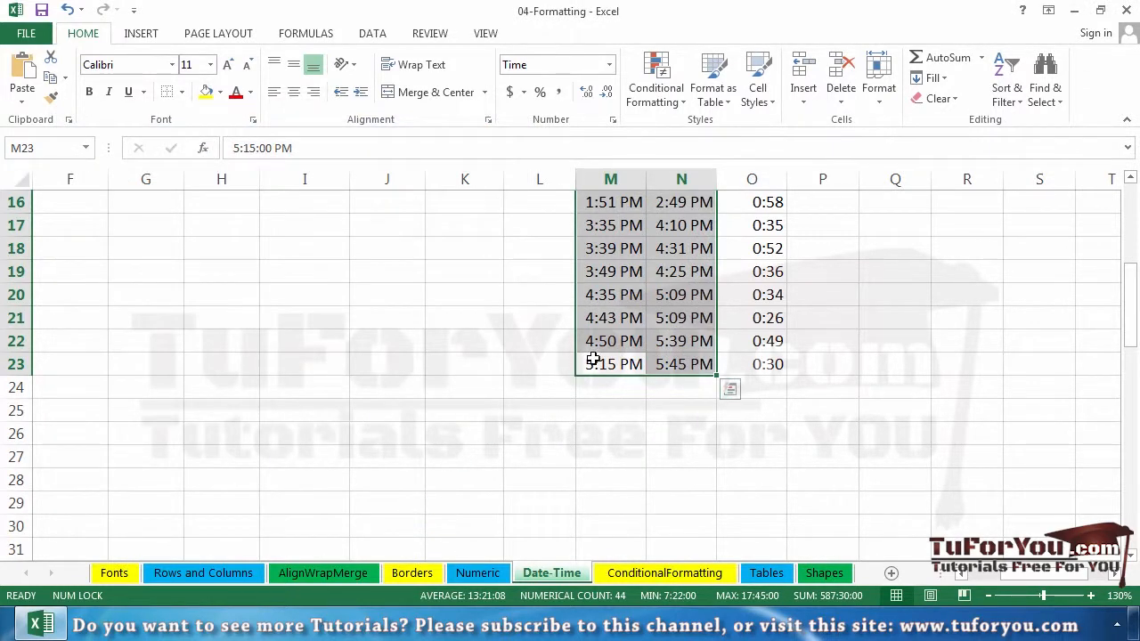
Step: AutoFit the widths of the Start Time and End Time columns and select the first end time in N2
scroll(662, 395, "up", 3)
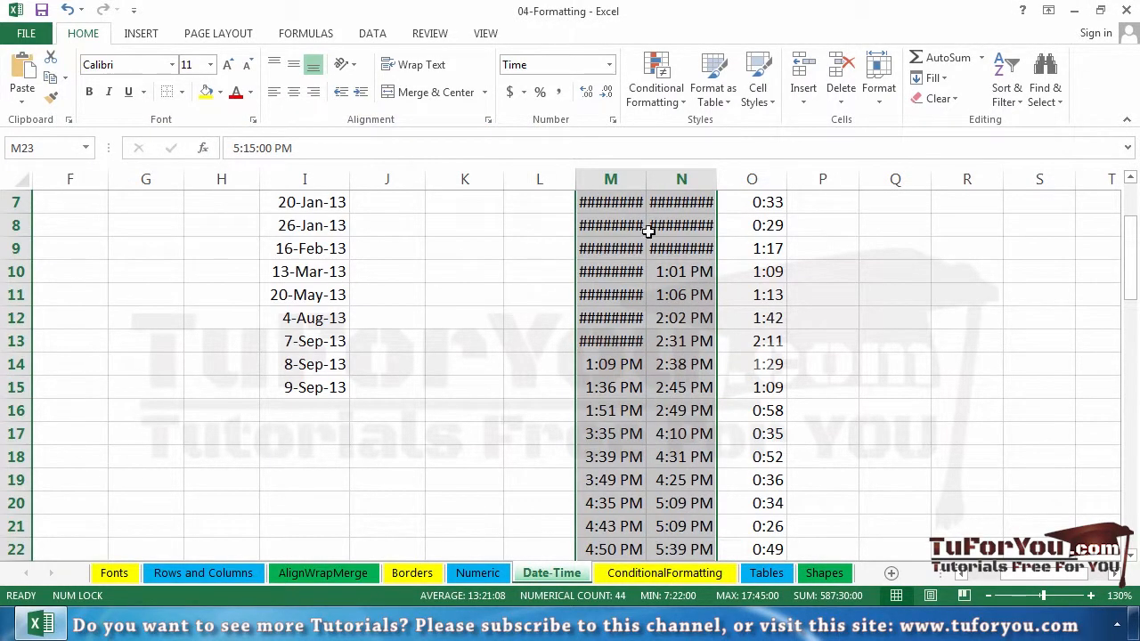
double_click(646, 179)
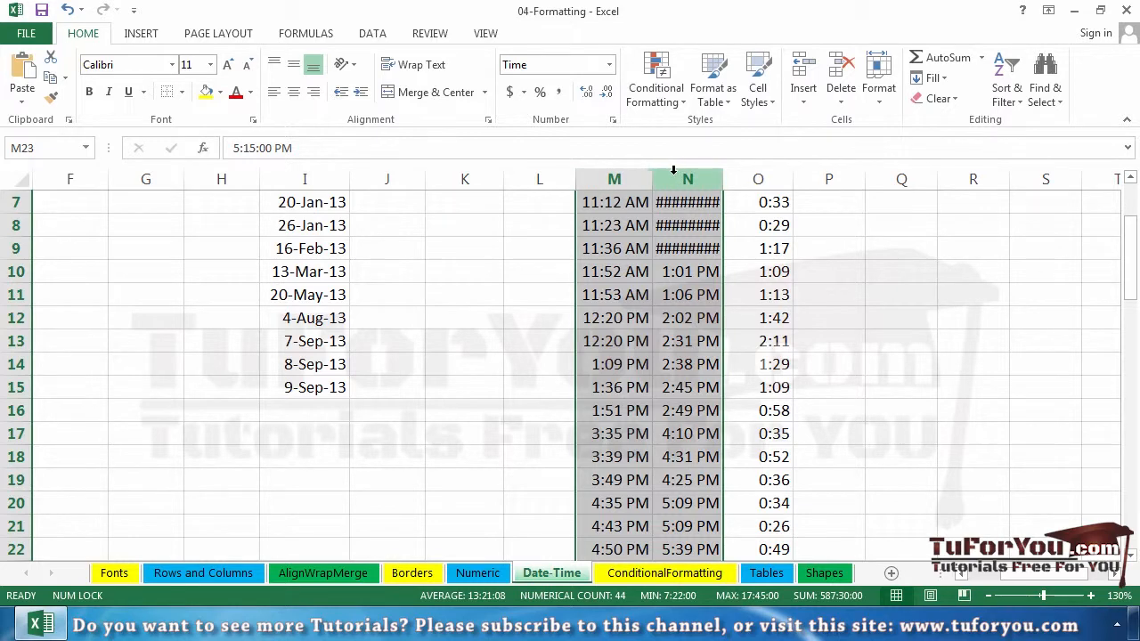
double_click(654, 180)
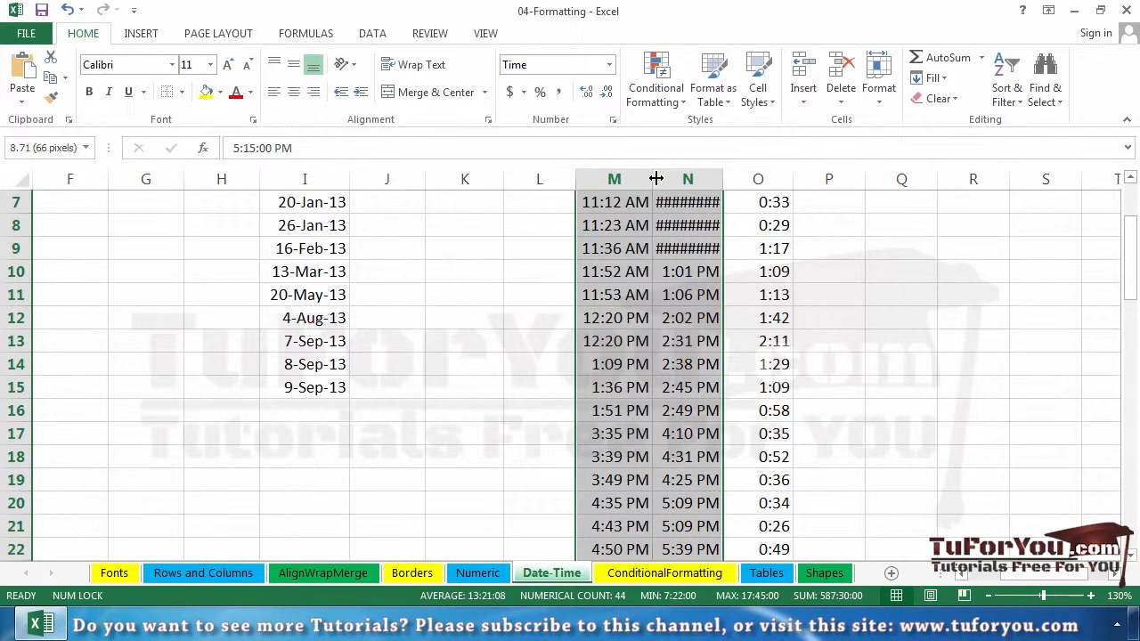
double_click(721, 178)
scroll(708, 222, "up", 2)
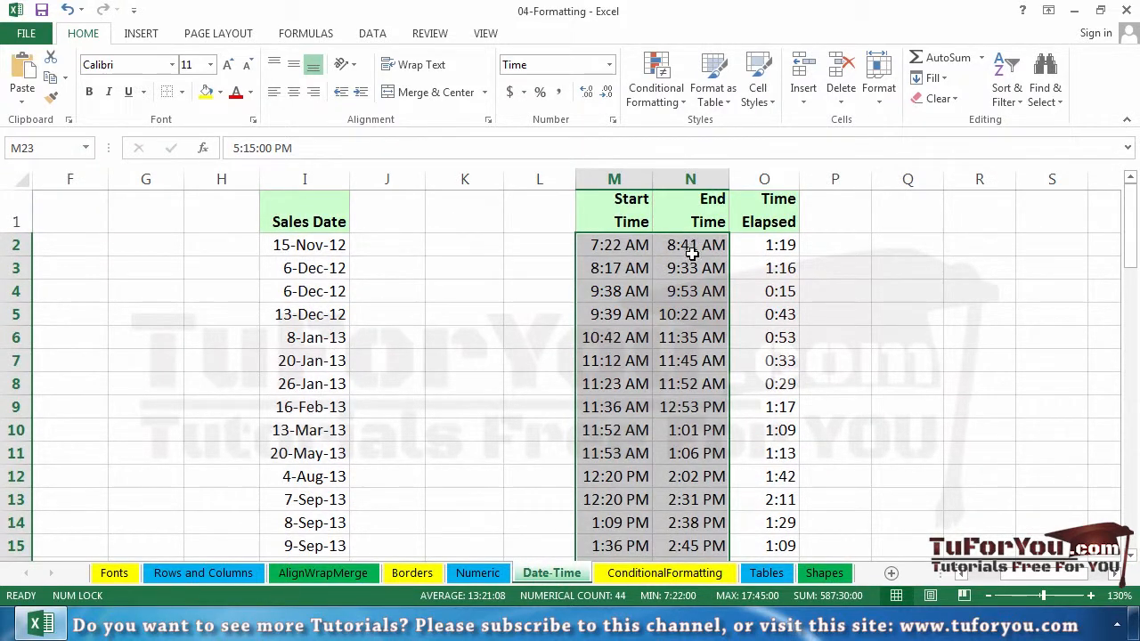
left_click(693, 245)
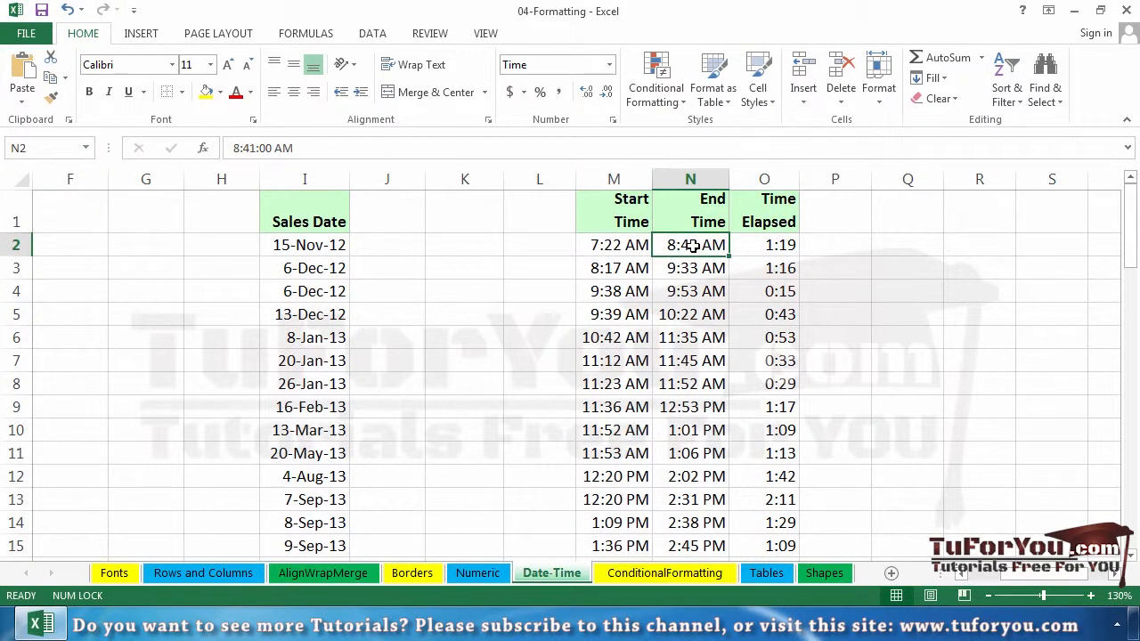
Step: Apply the 24-hour "13:30" time type to the Start Time and End Time columns down to row 23, and select cell P2
scroll(686, 250, "down", 4)
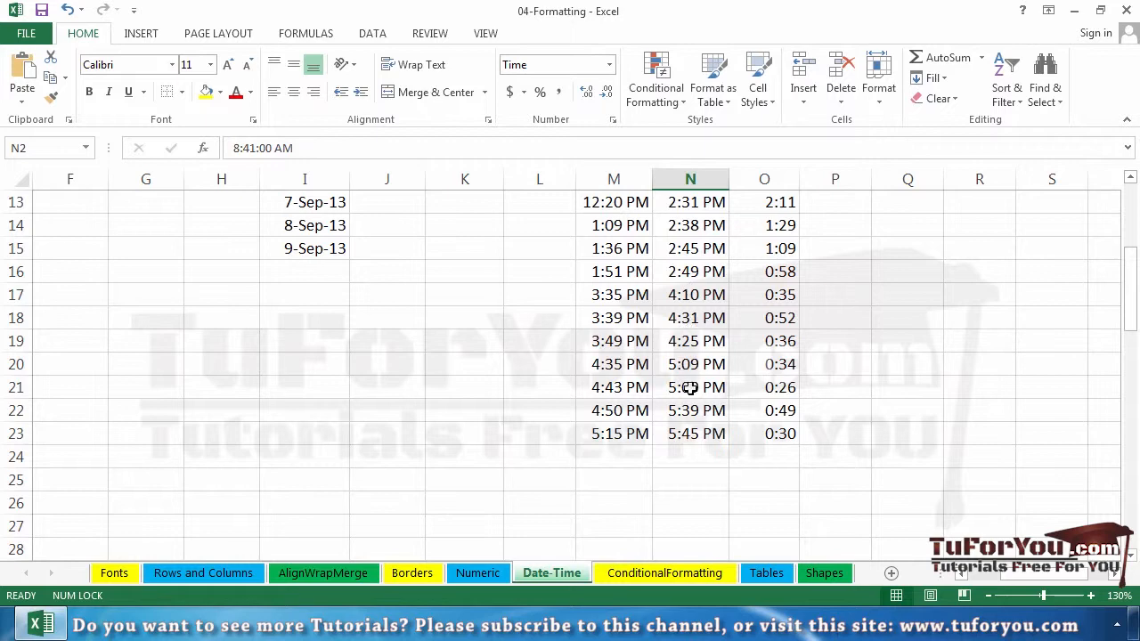
left_click_drag(657, 430, 694, 146)
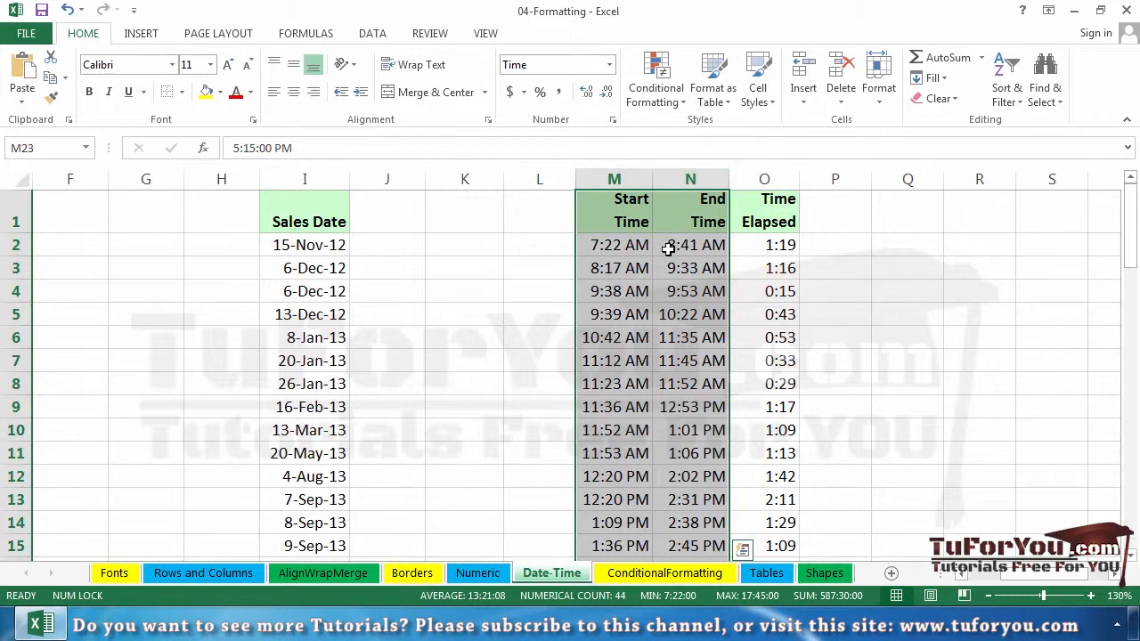
key("ctrl+1")
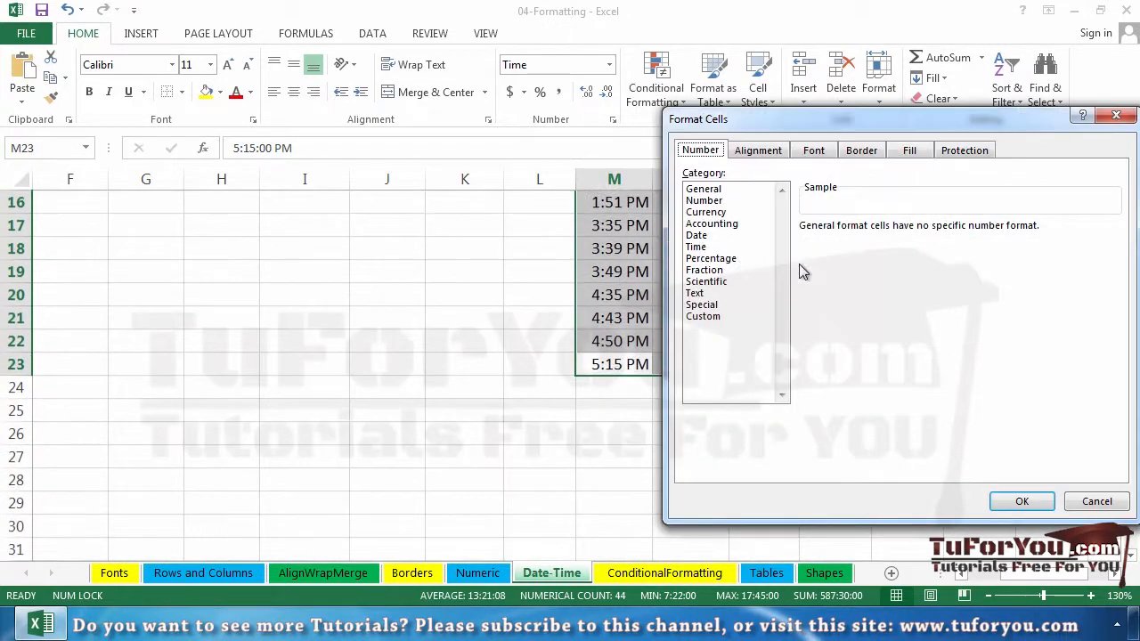
left_click(696, 247)
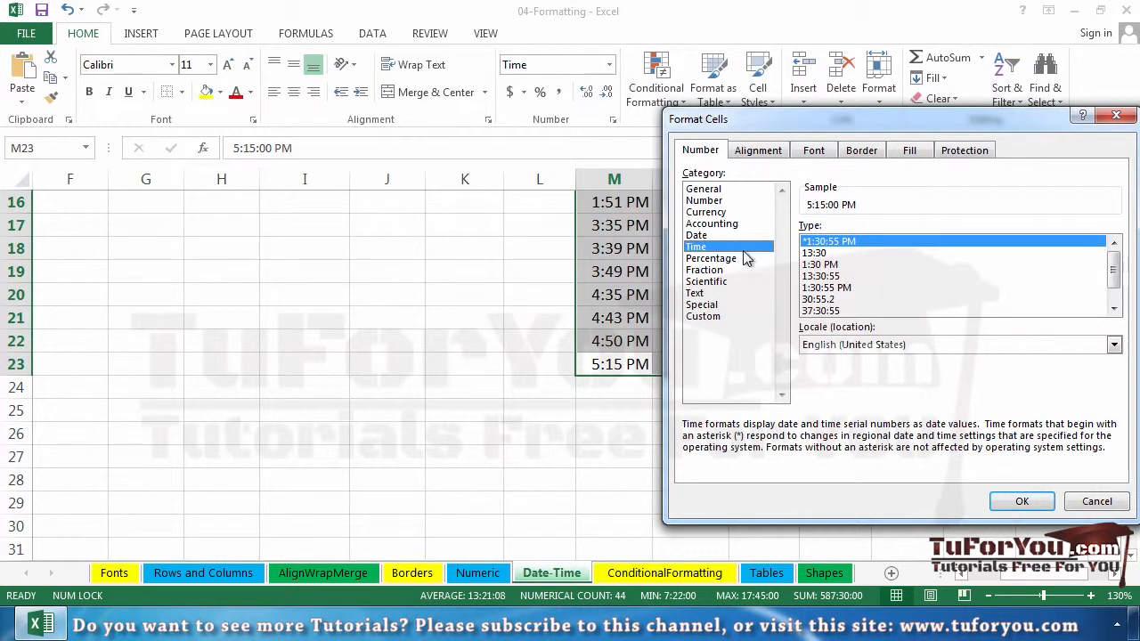
left_click(815, 253)
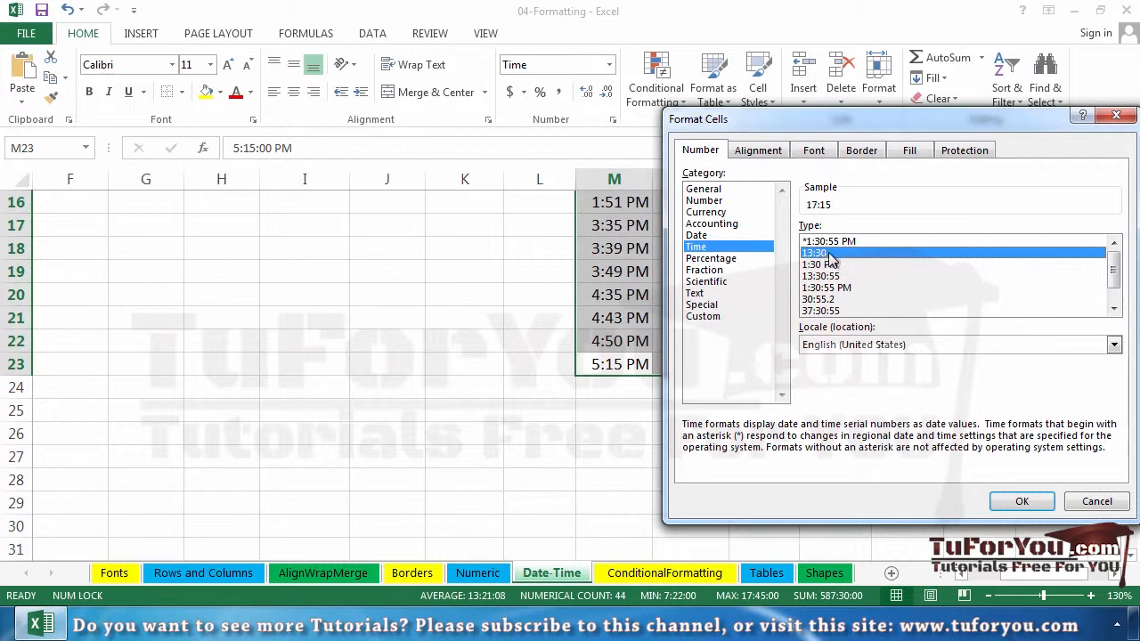
left_click(1022, 502)
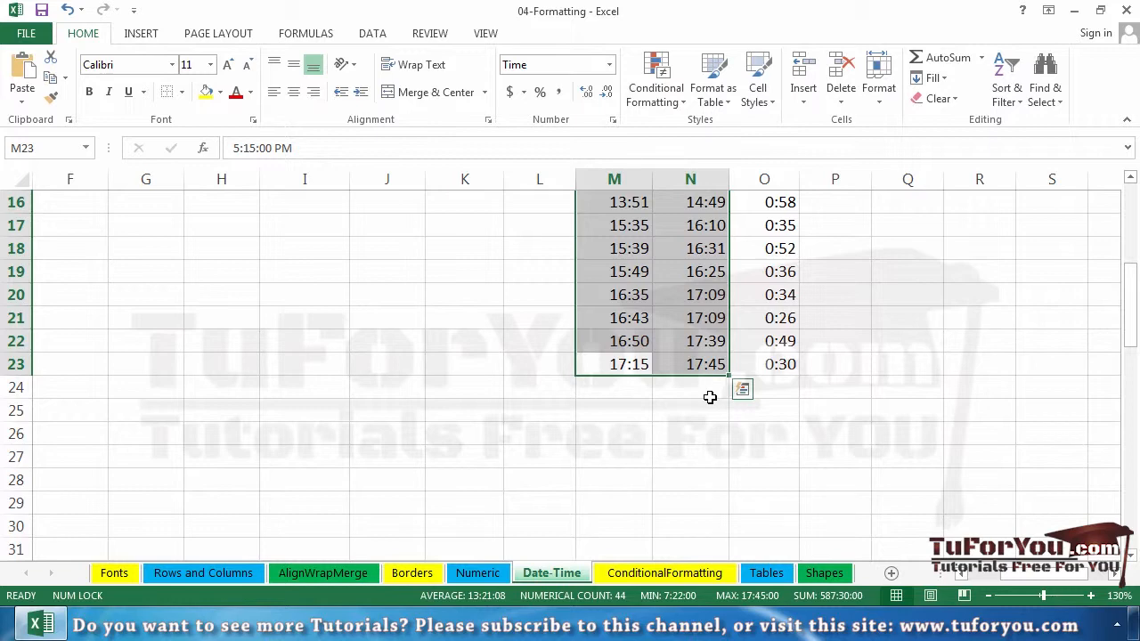
scroll(710, 397, "up", 3)
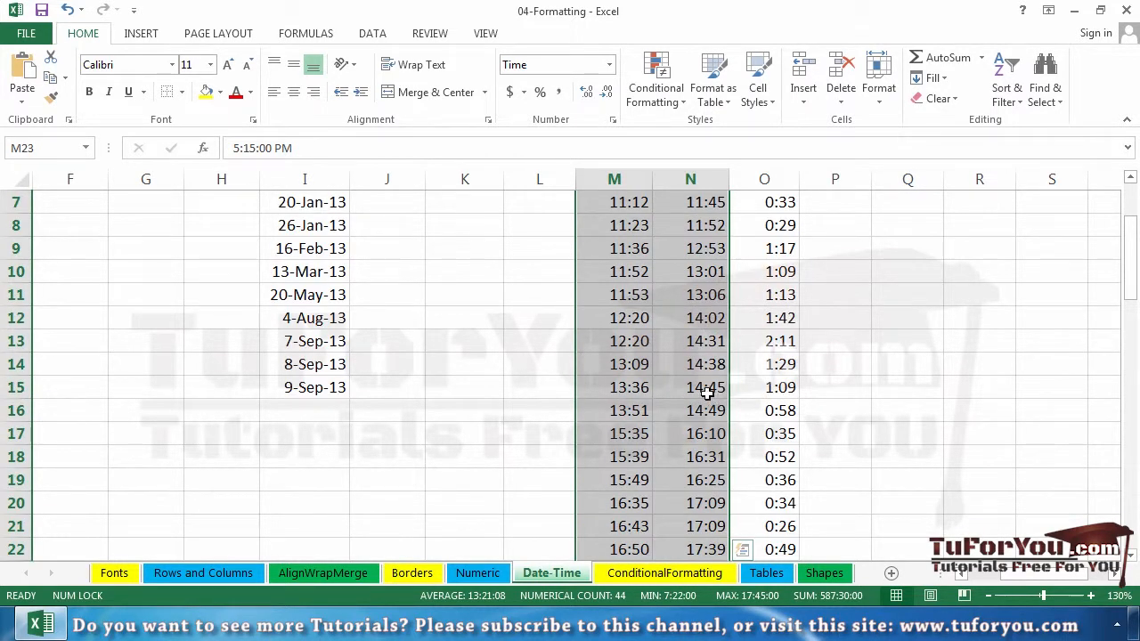
scroll(710, 397, "up", 2)
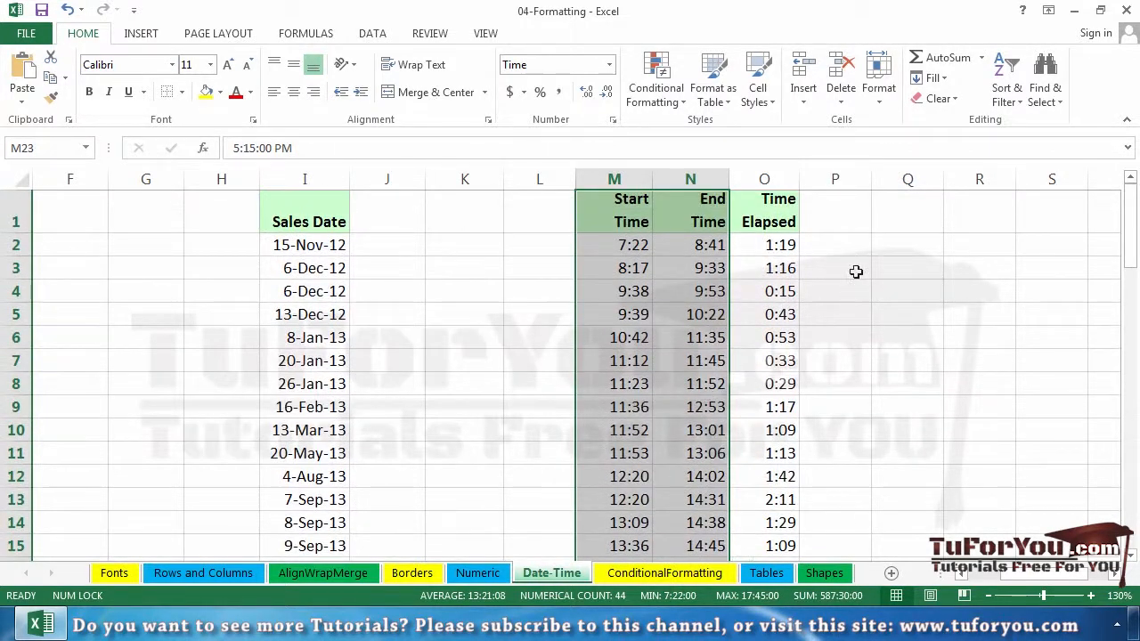
left_click(834, 251)
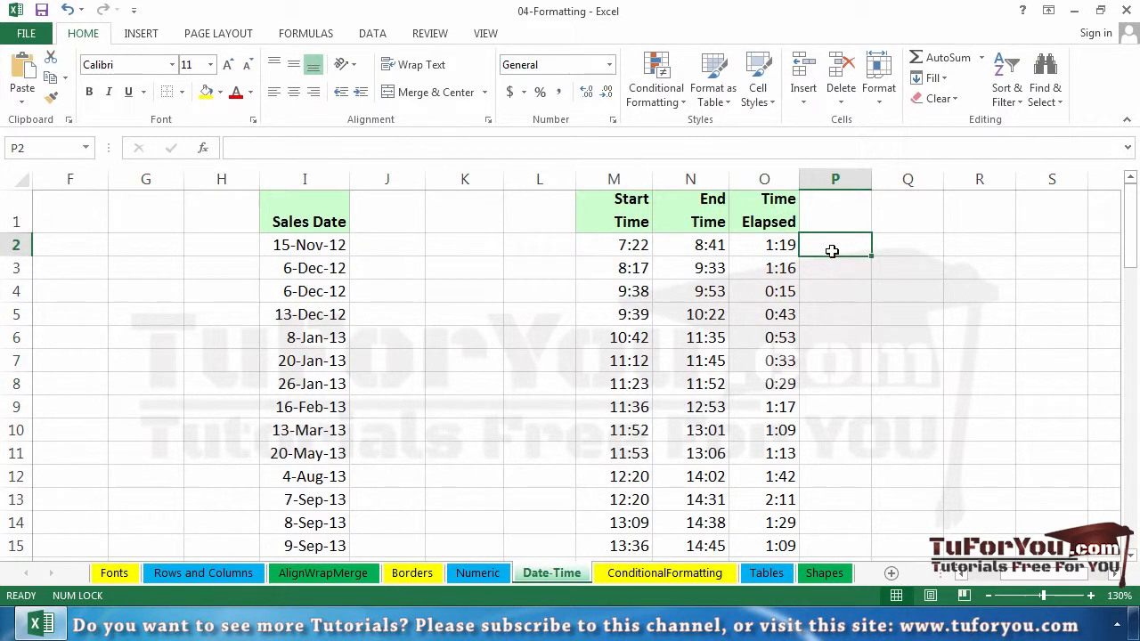